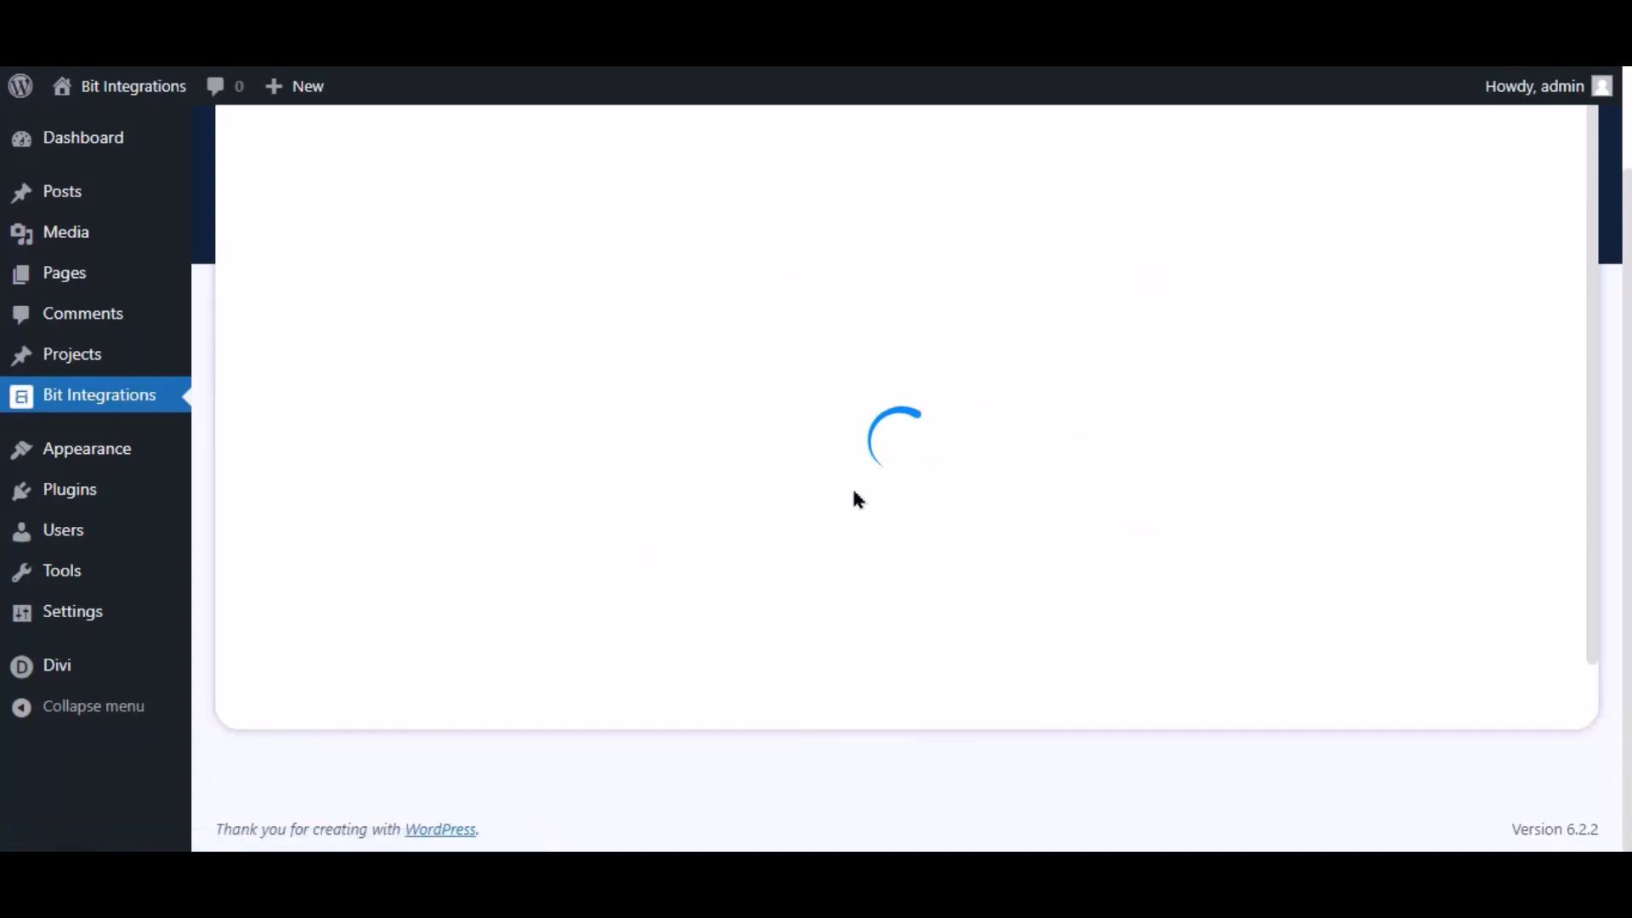
Search 'div', pick Divi, and set its Contact Form as the integration trigger
click(835, 304)
text(divi)
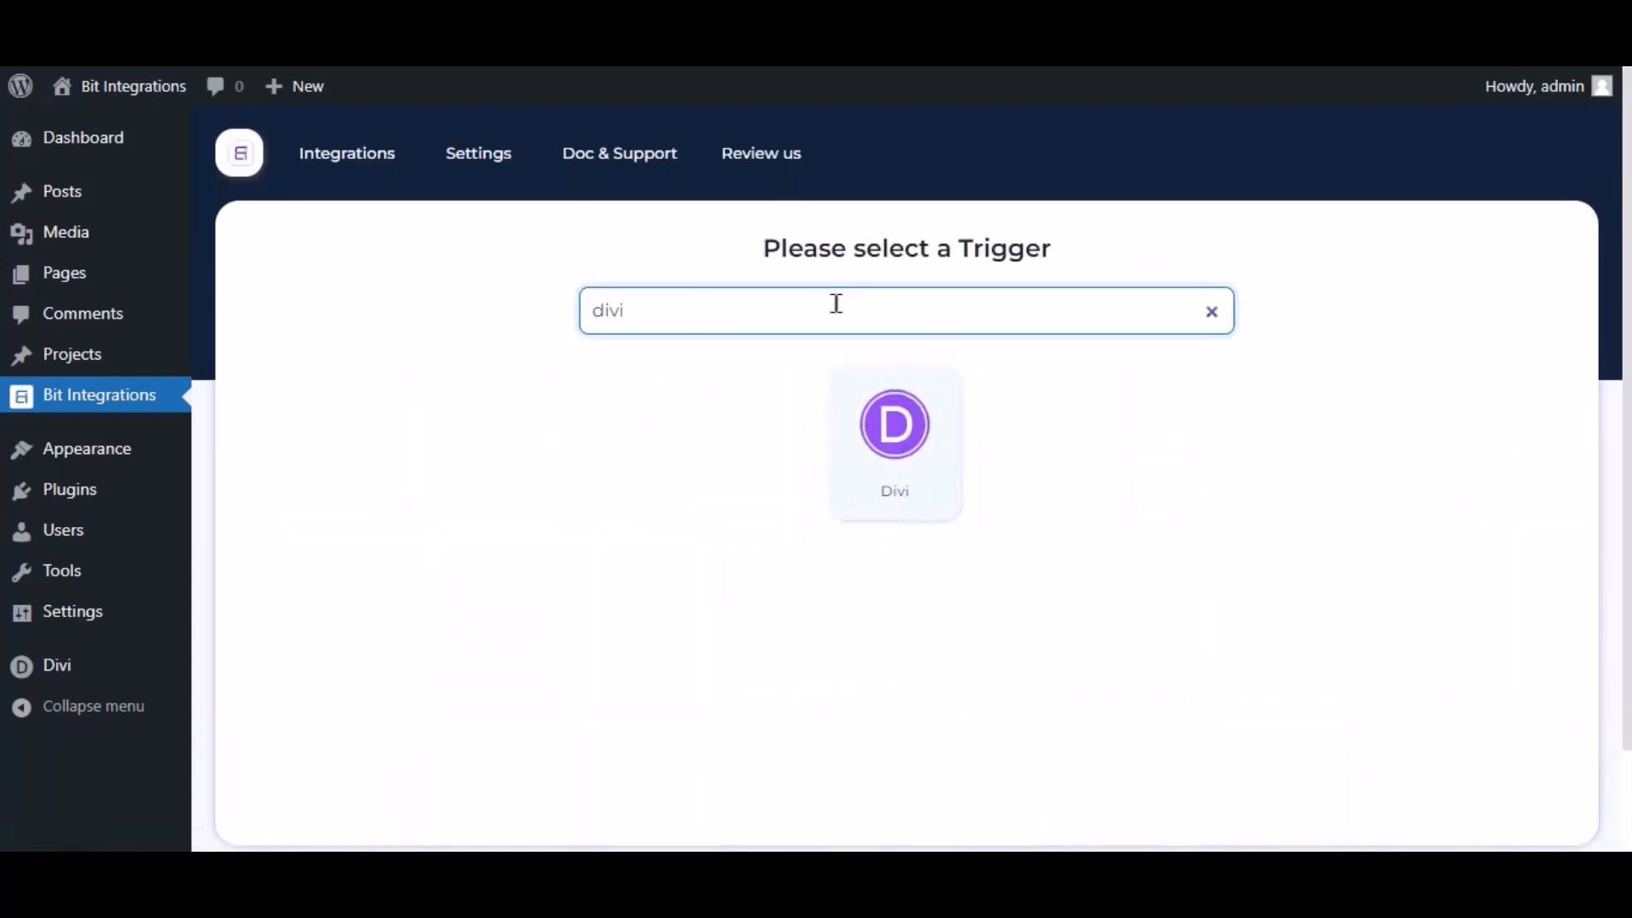
click(899, 449)
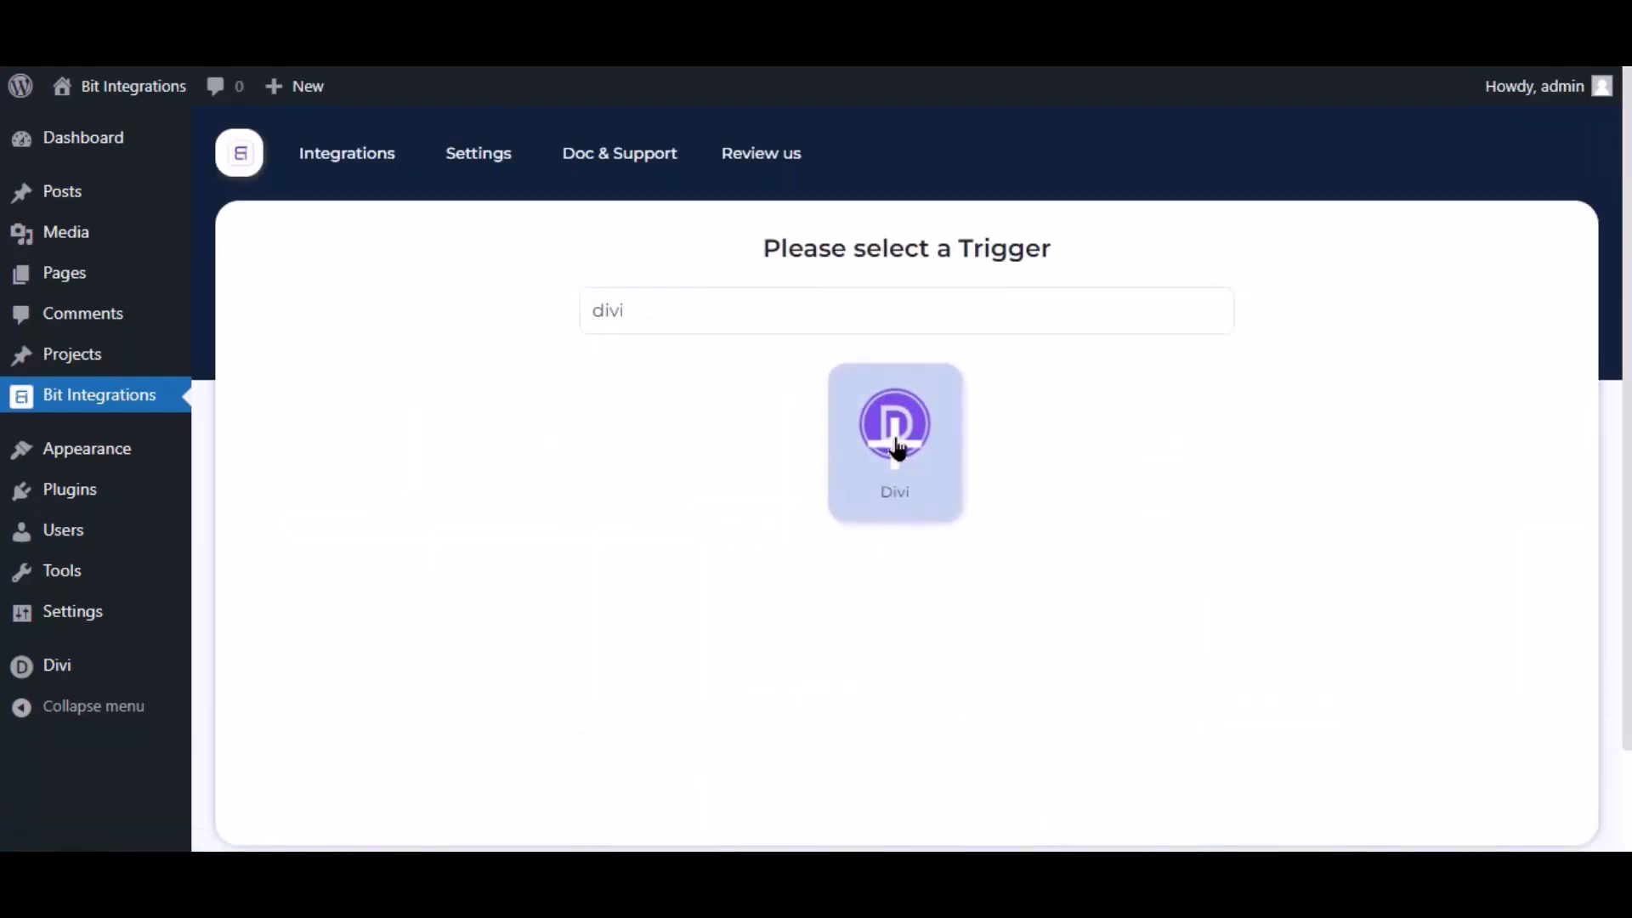
click(834, 613)
click(859, 571)
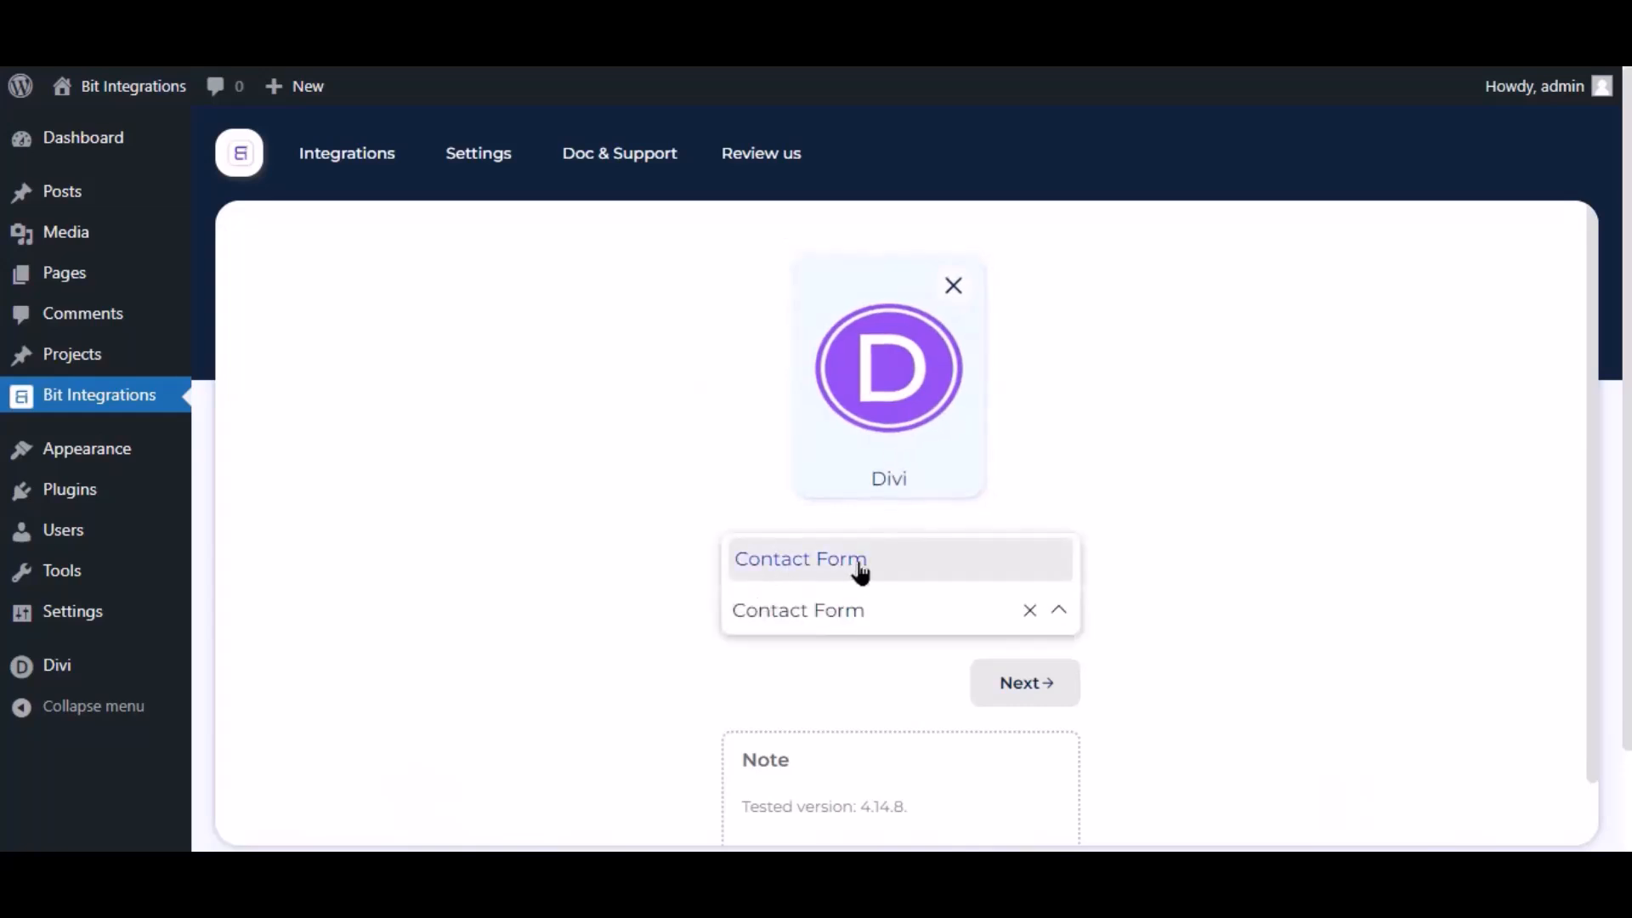
click(1050, 683)
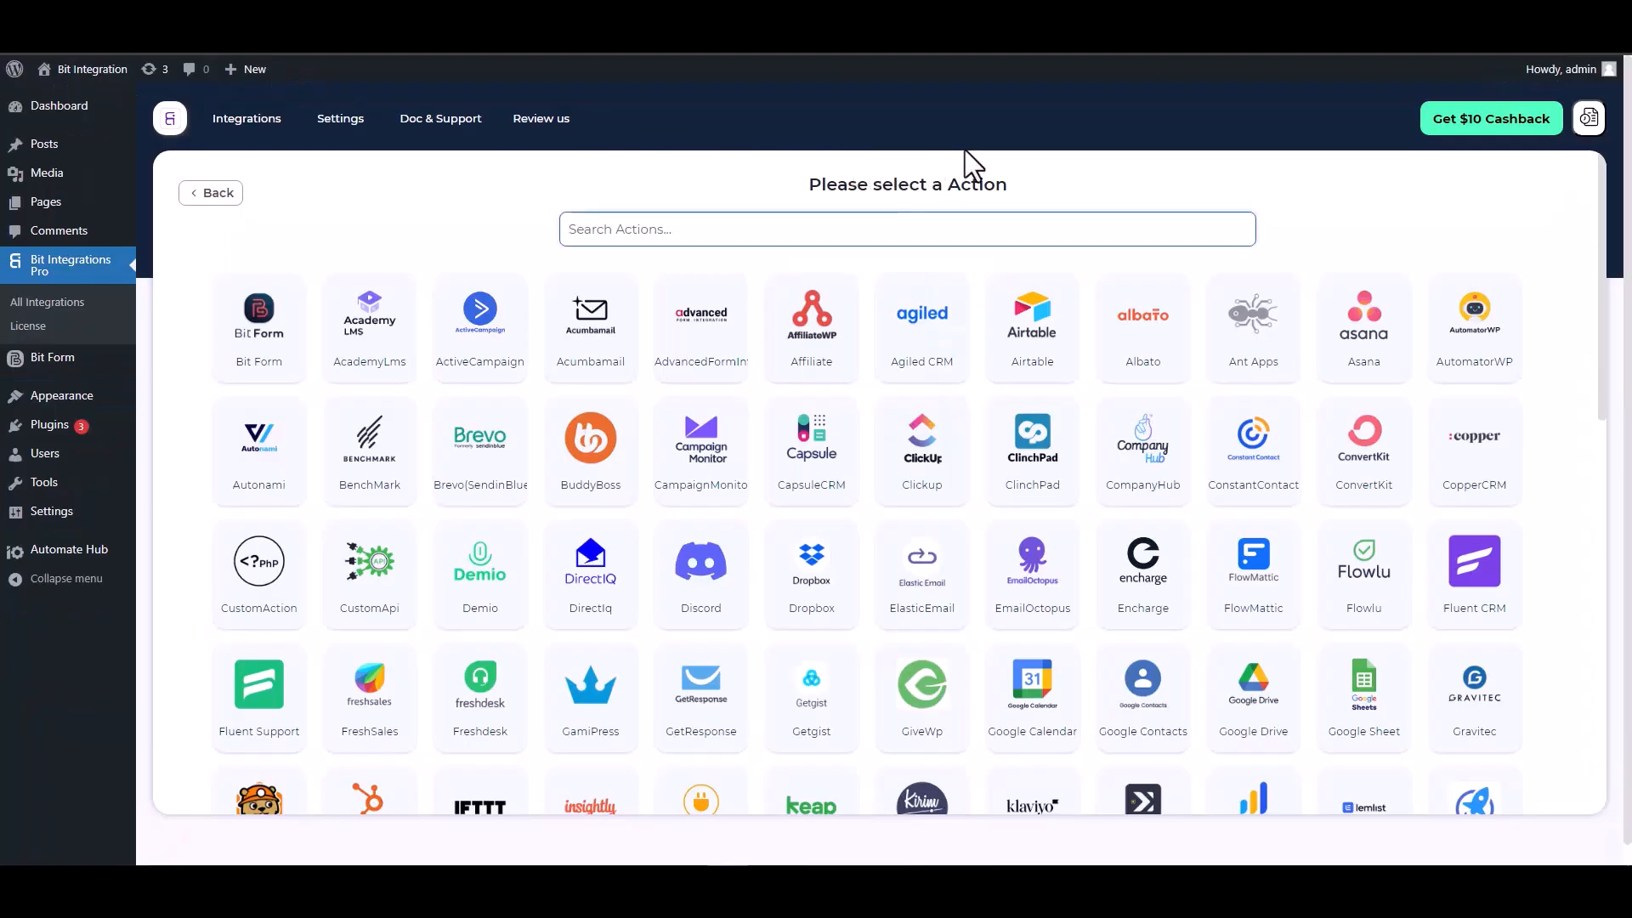
click(674, 228)
Choose ConstantContact as the action and open the Constant Contact Application page
text(con)
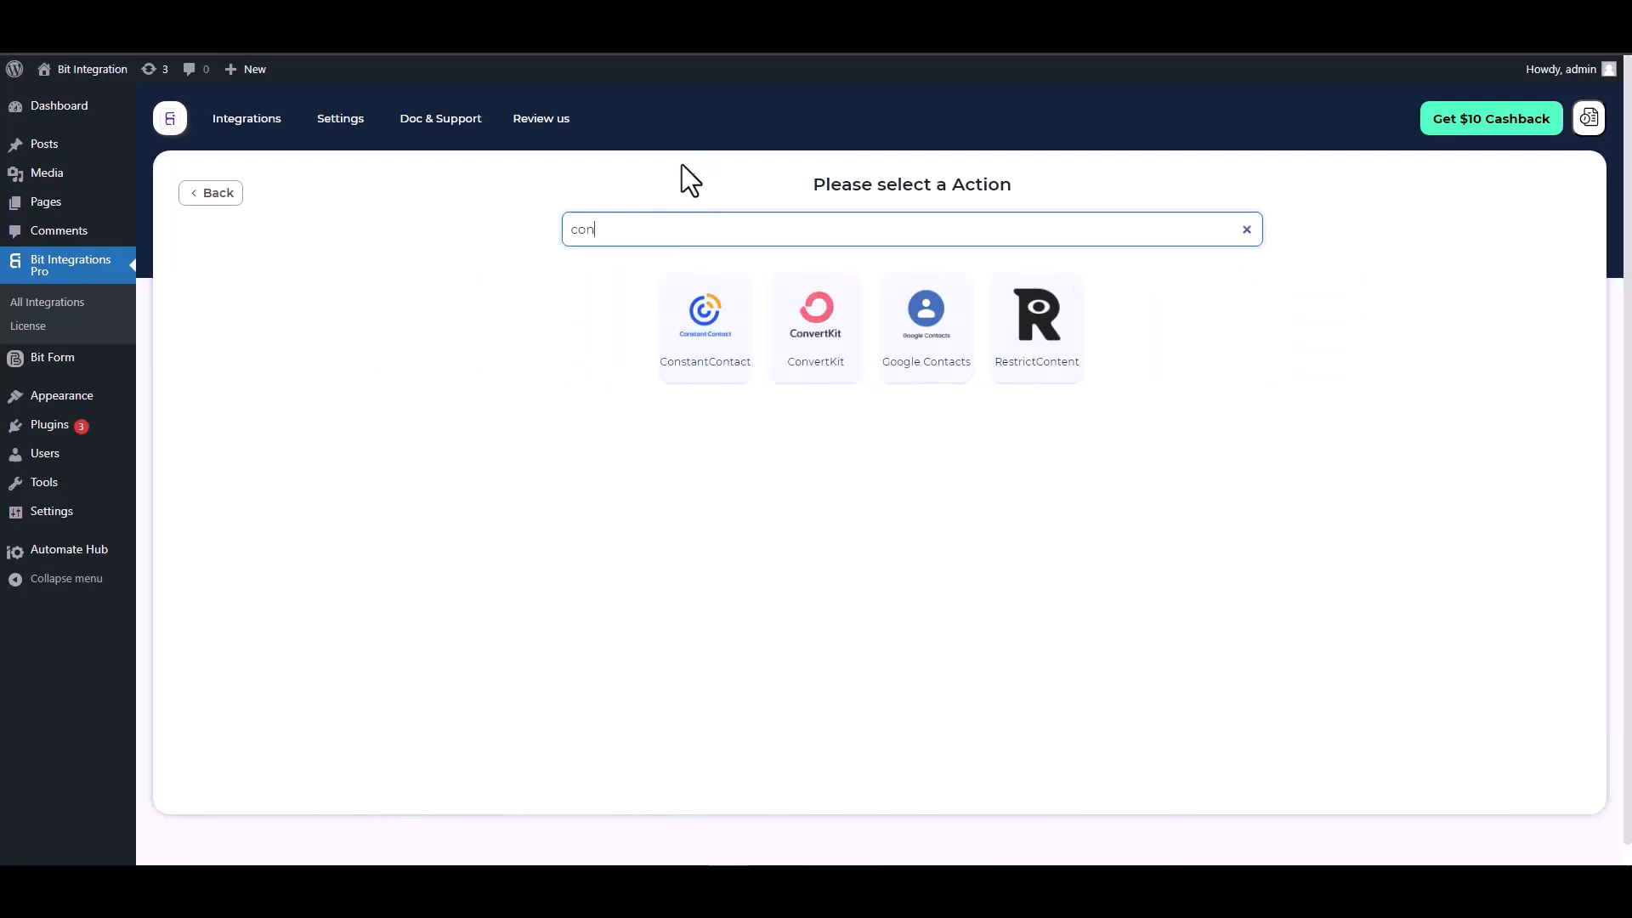
click(695, 357)
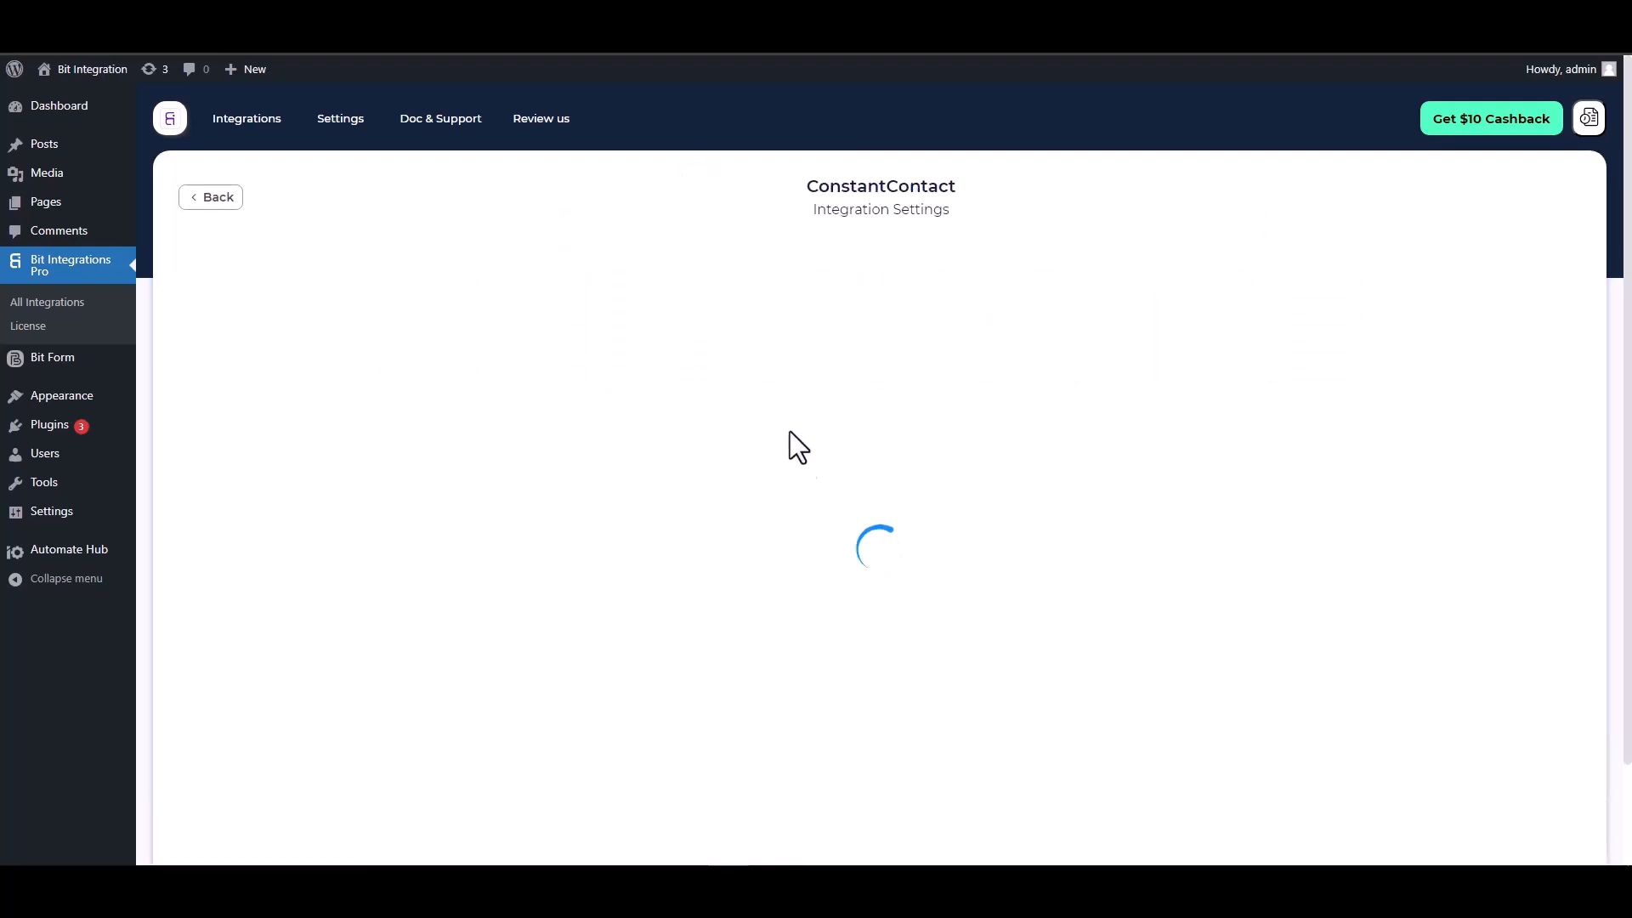
scroll(779, 390, down, 2)
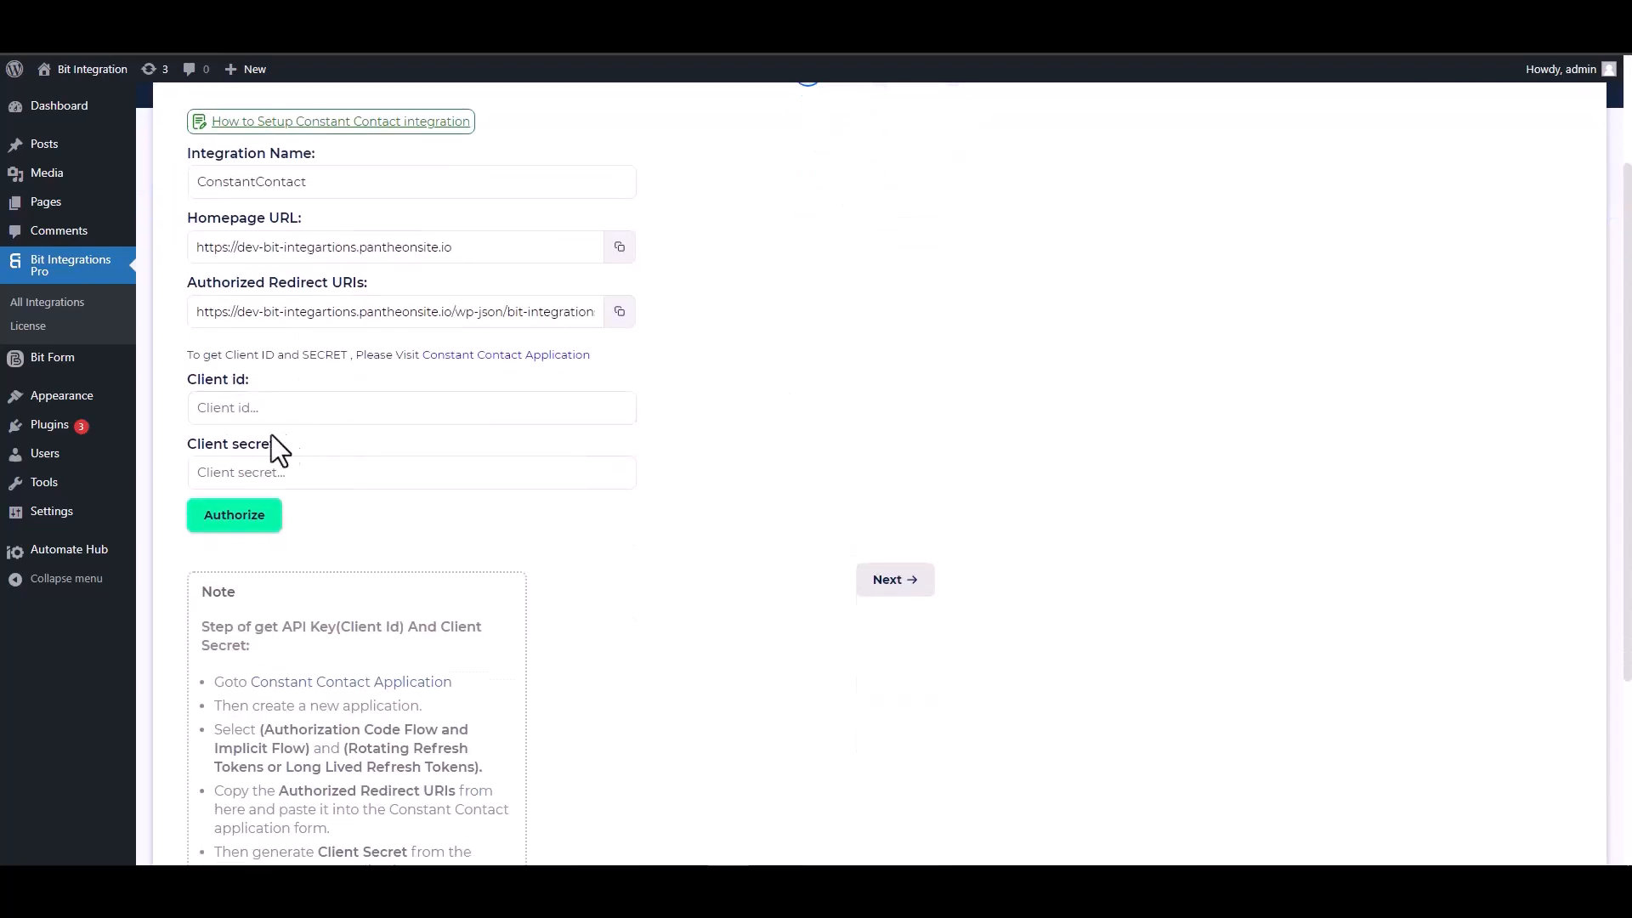
click(497, 355)
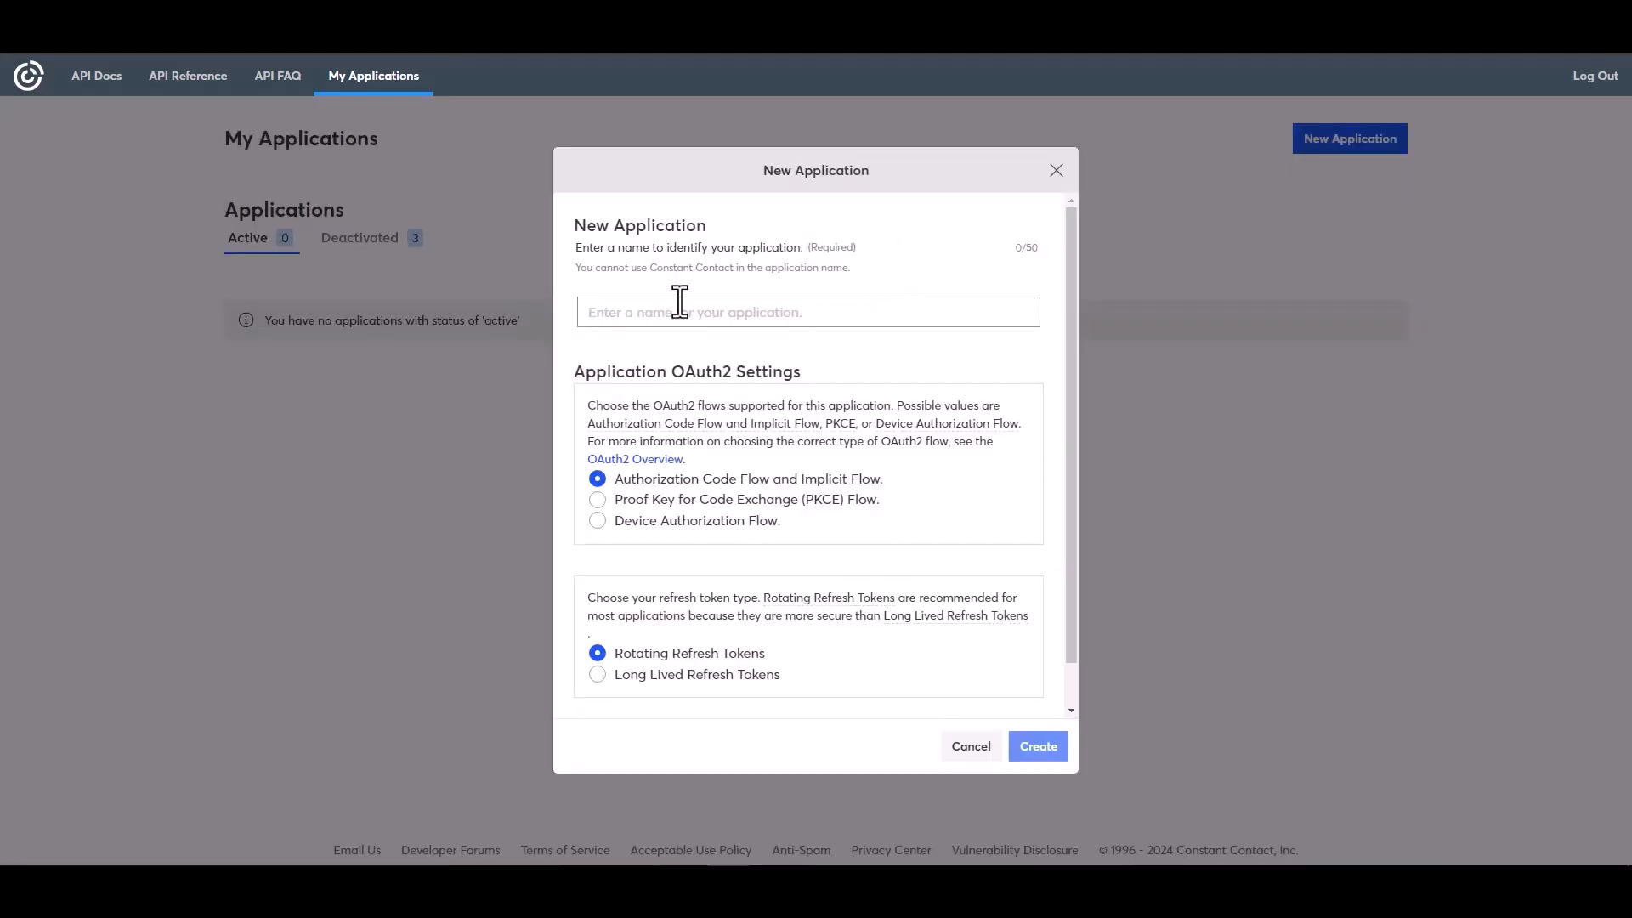
Create an application named 'Bit Integrations' using Long Lived Refresh Tokens
click(651, 315)
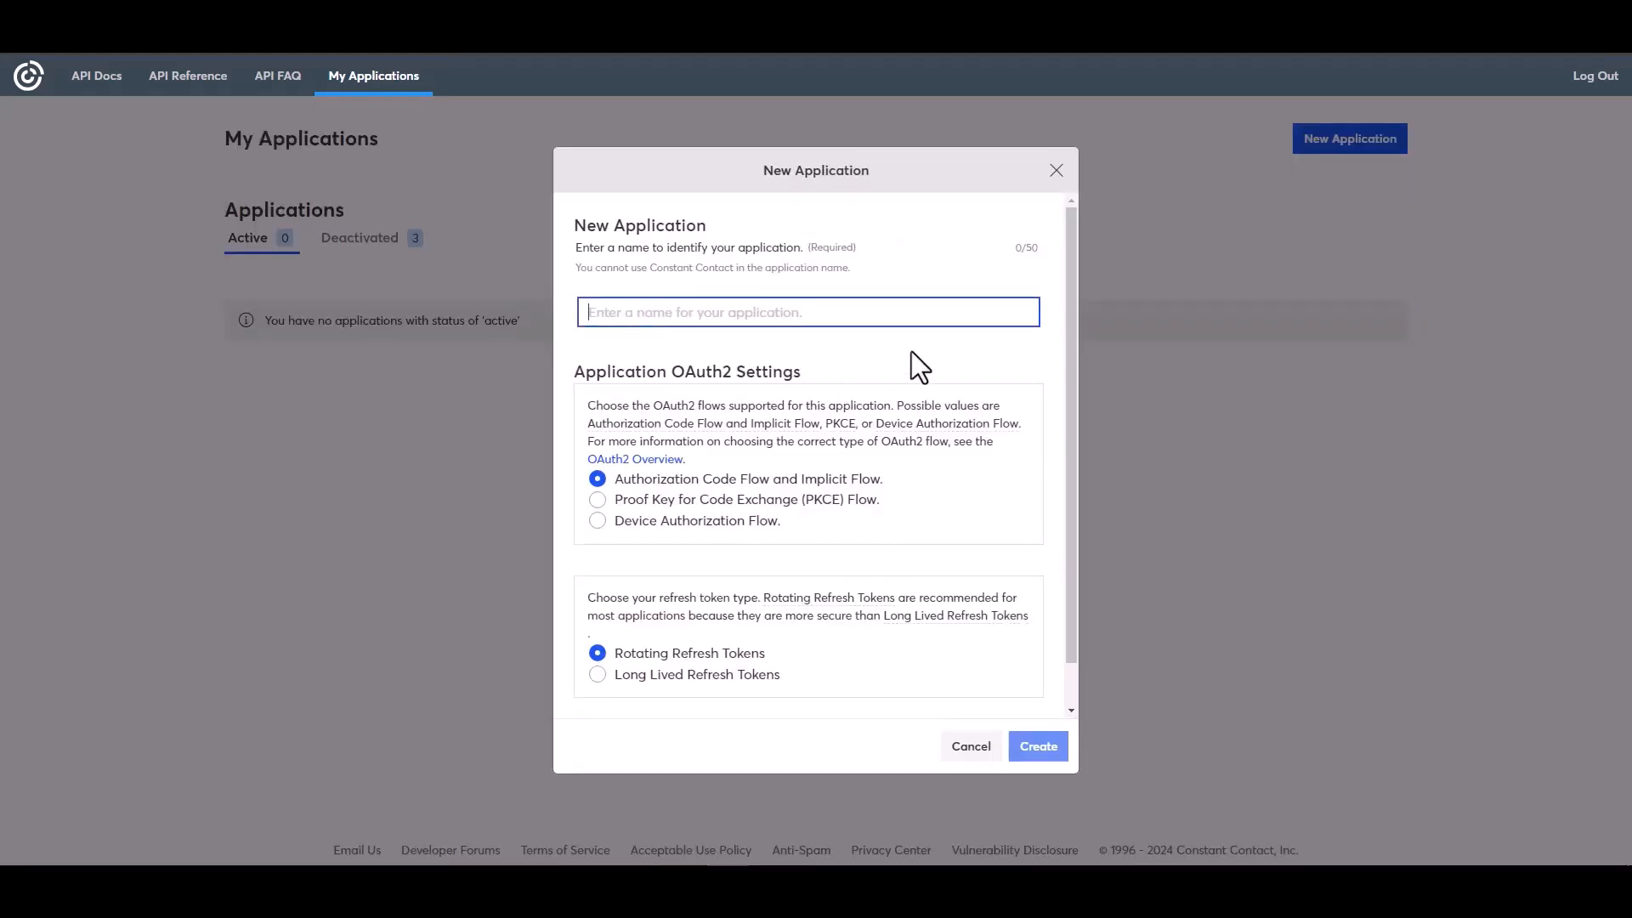
text(Bit Integrat)
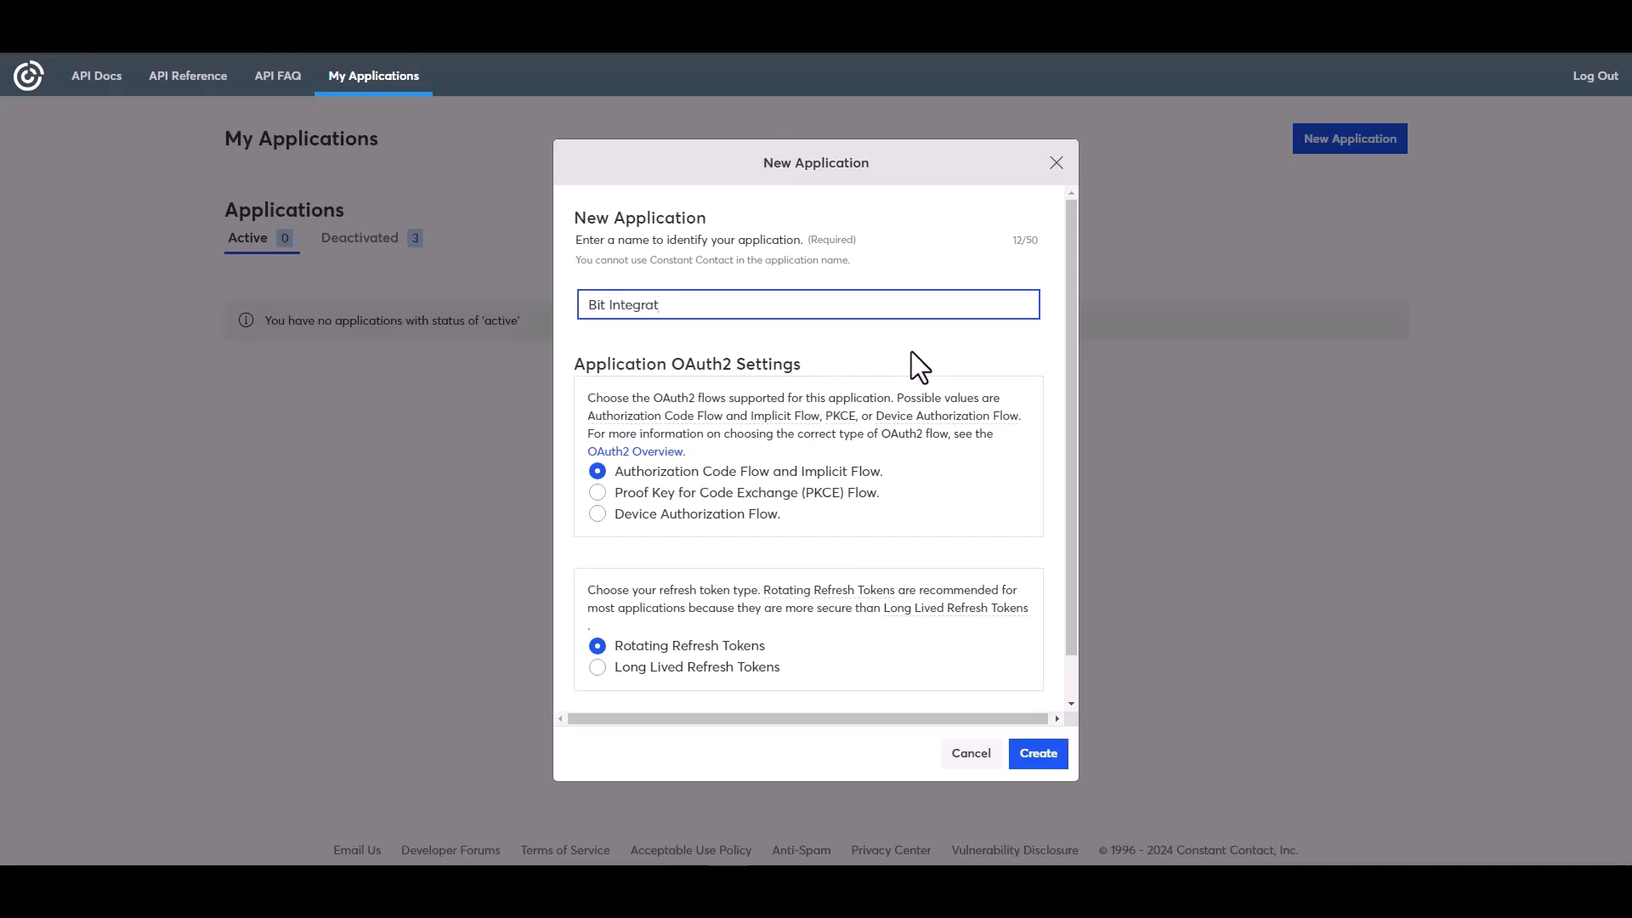
text(ions)
click(613, 670)
click(1033, 759)
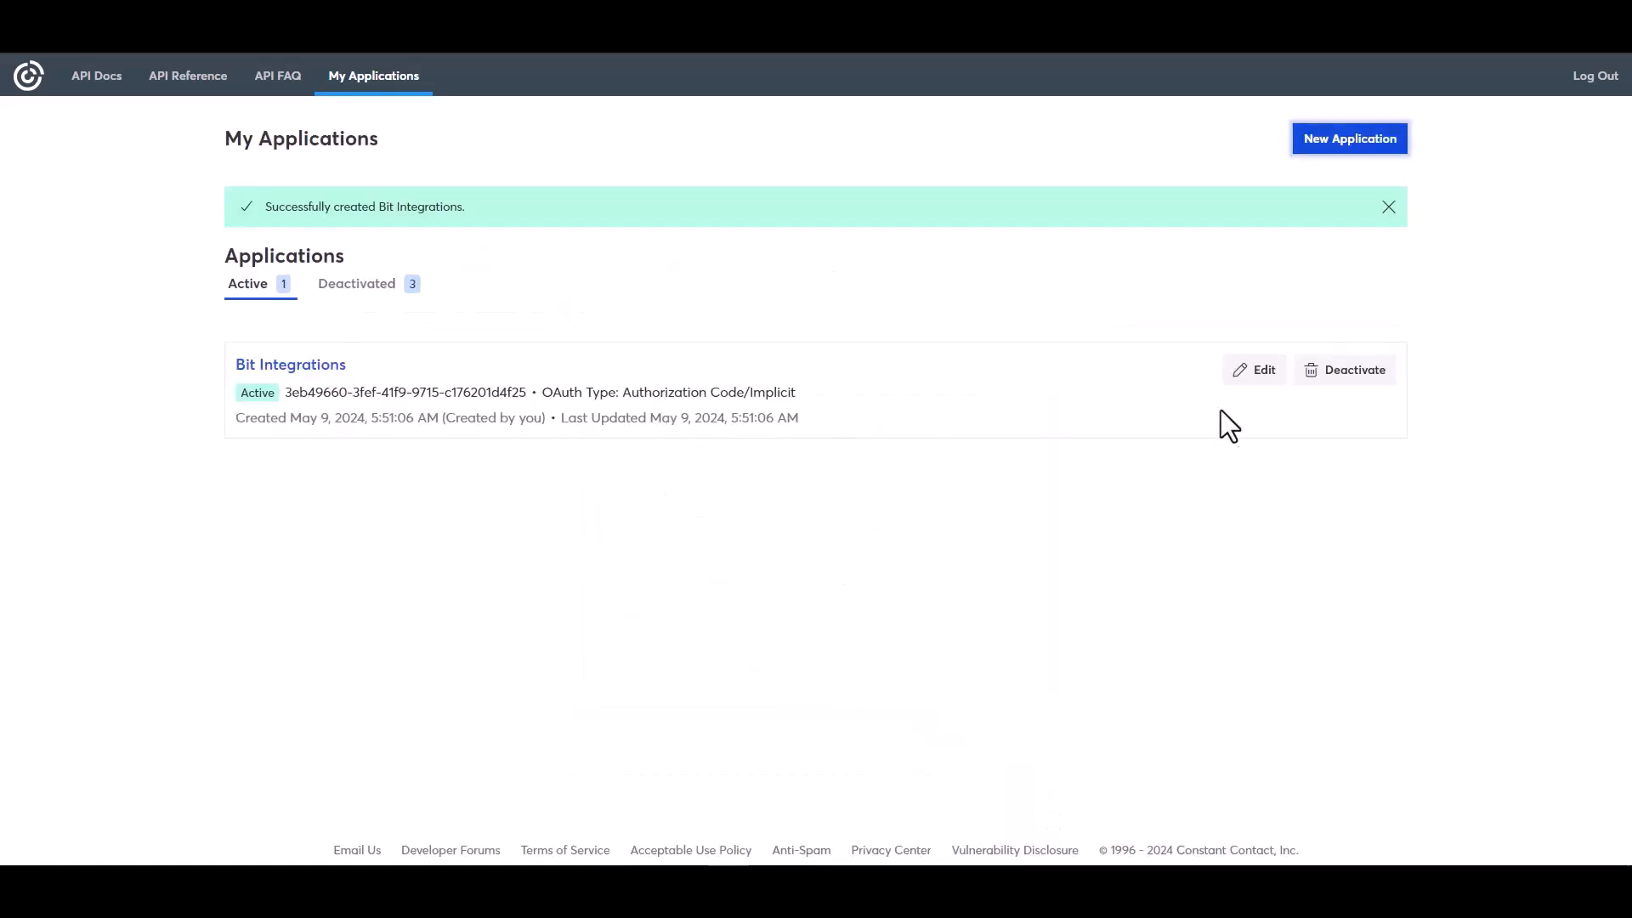
click(1257, 370)
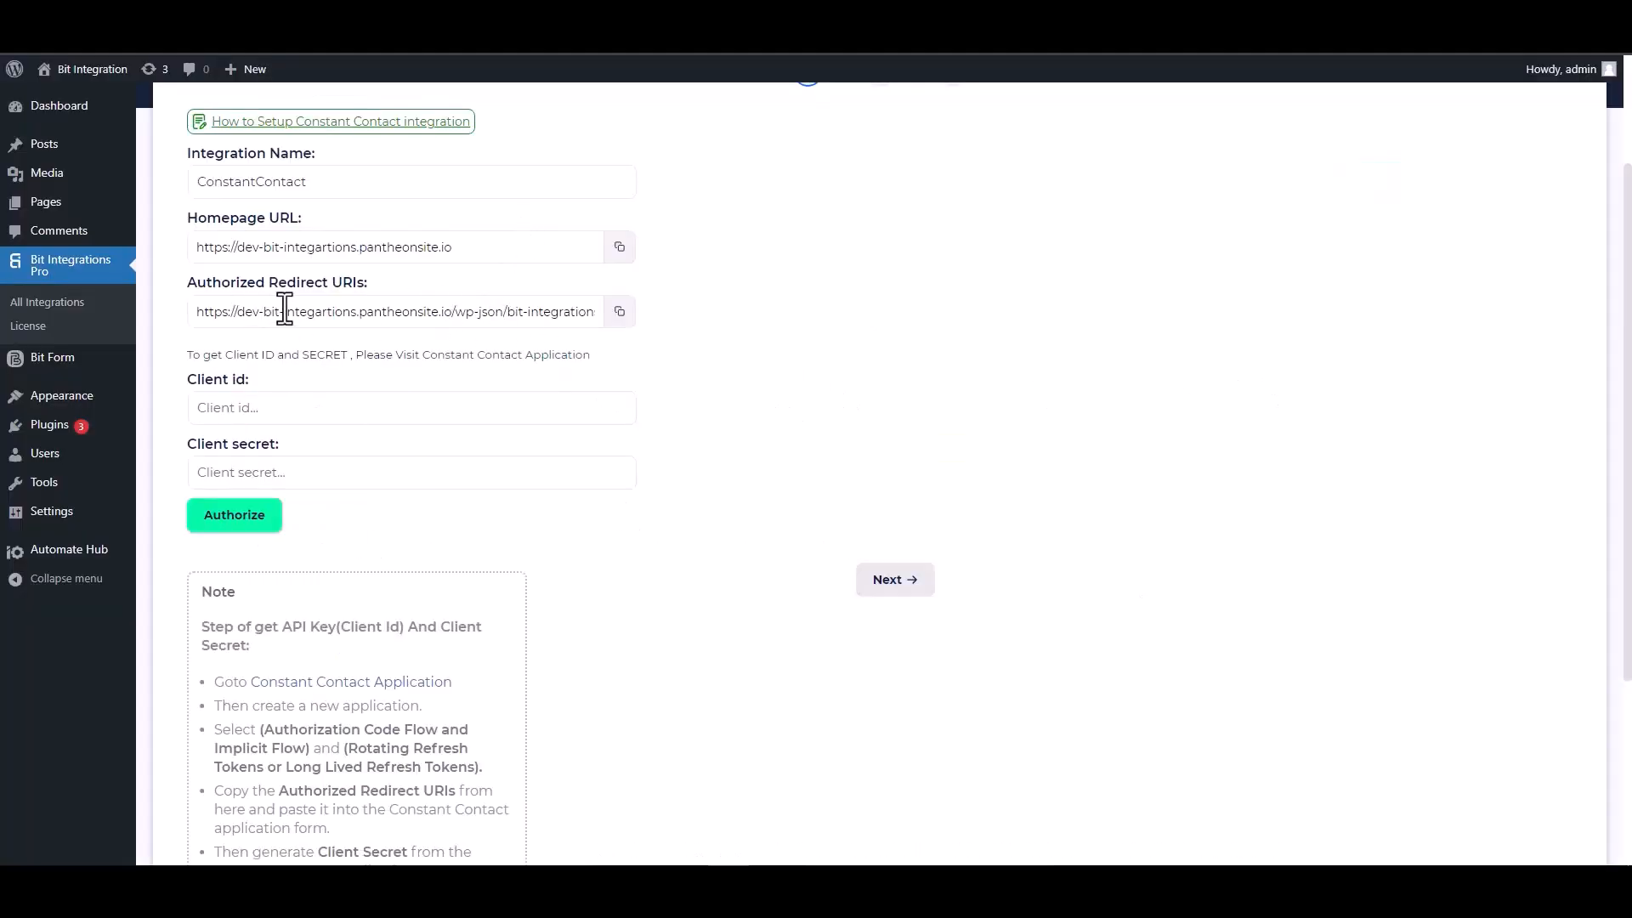
click(621, 315)
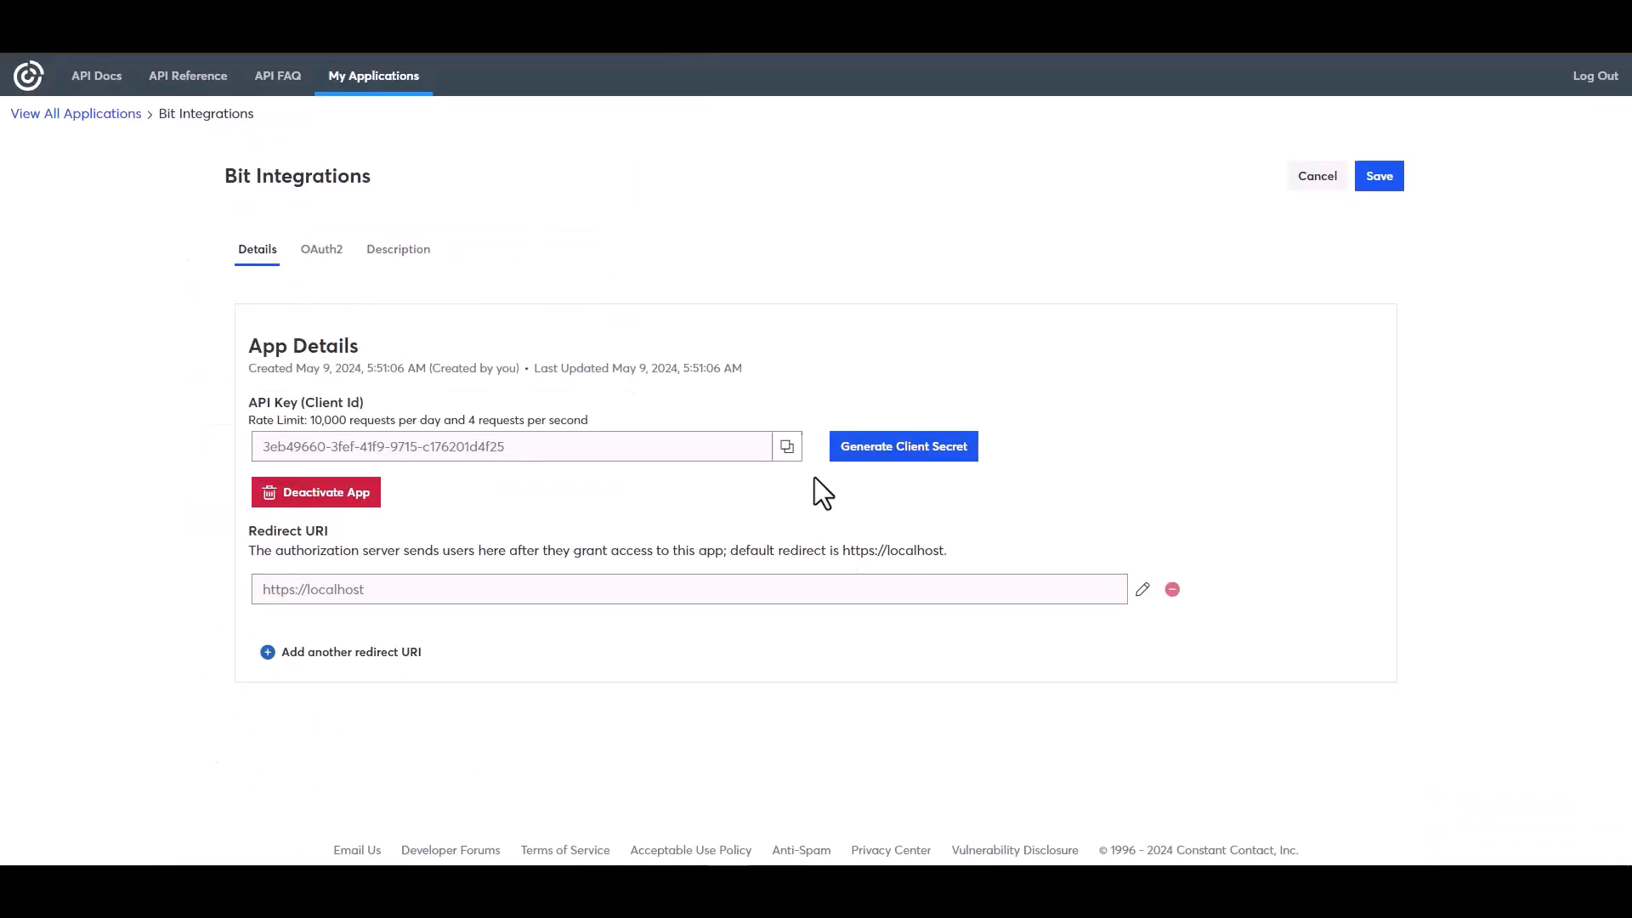
click(899, 459)
triple_click(692, 465)
key(ctrl+v)
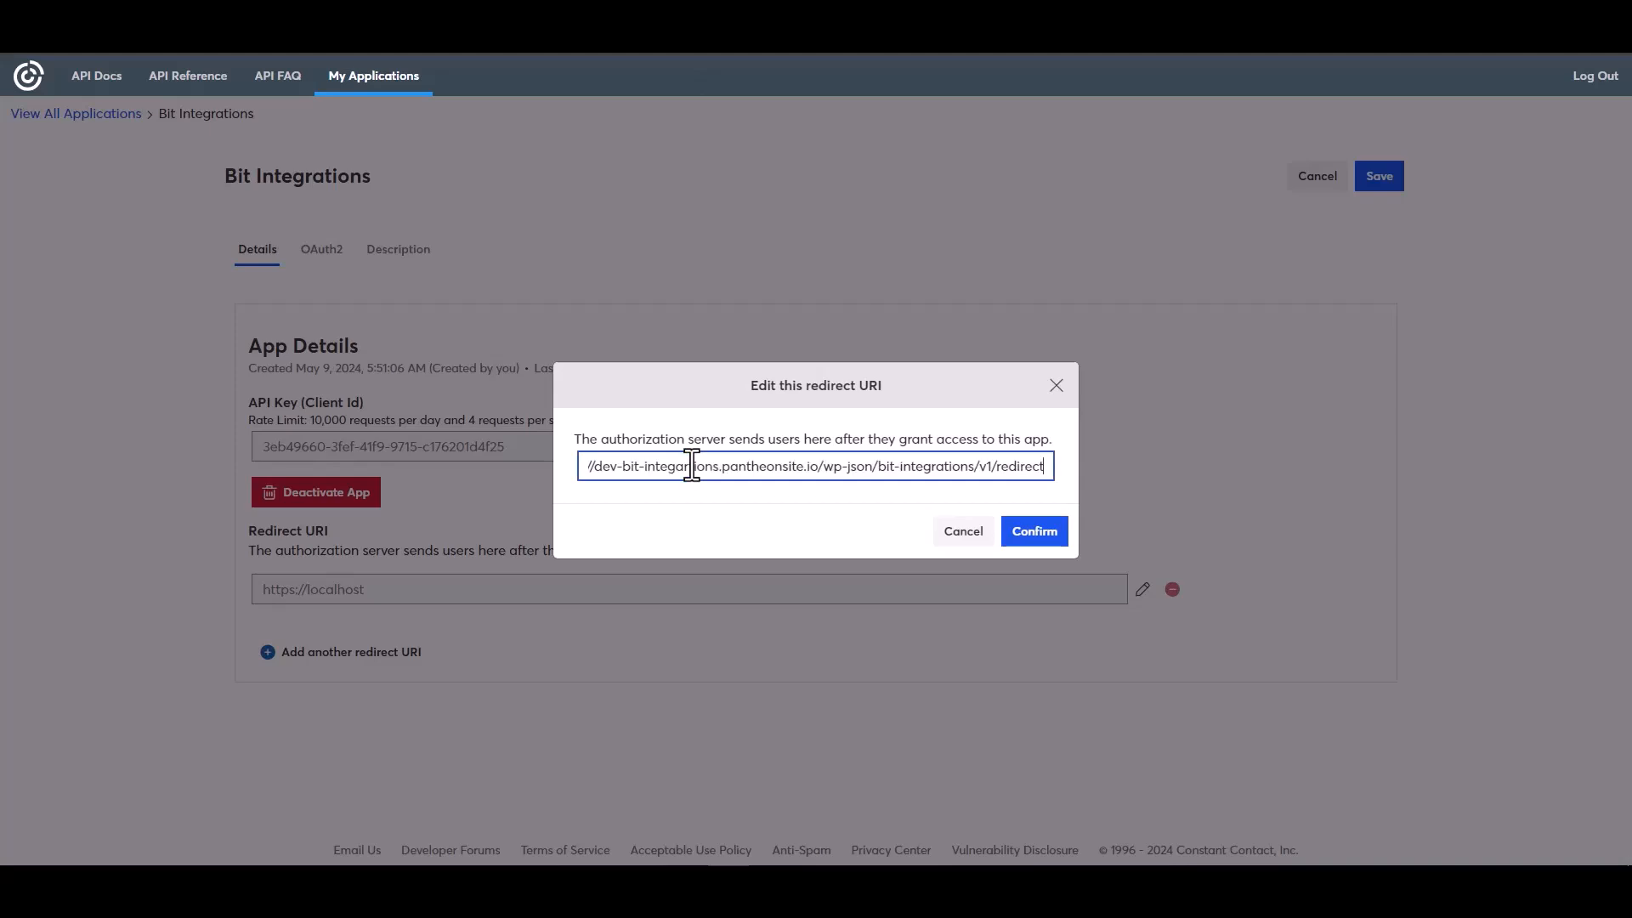
click(1033, 531)
Copy the app's API key into the Bit Integrations Client id field
click(787, 518)
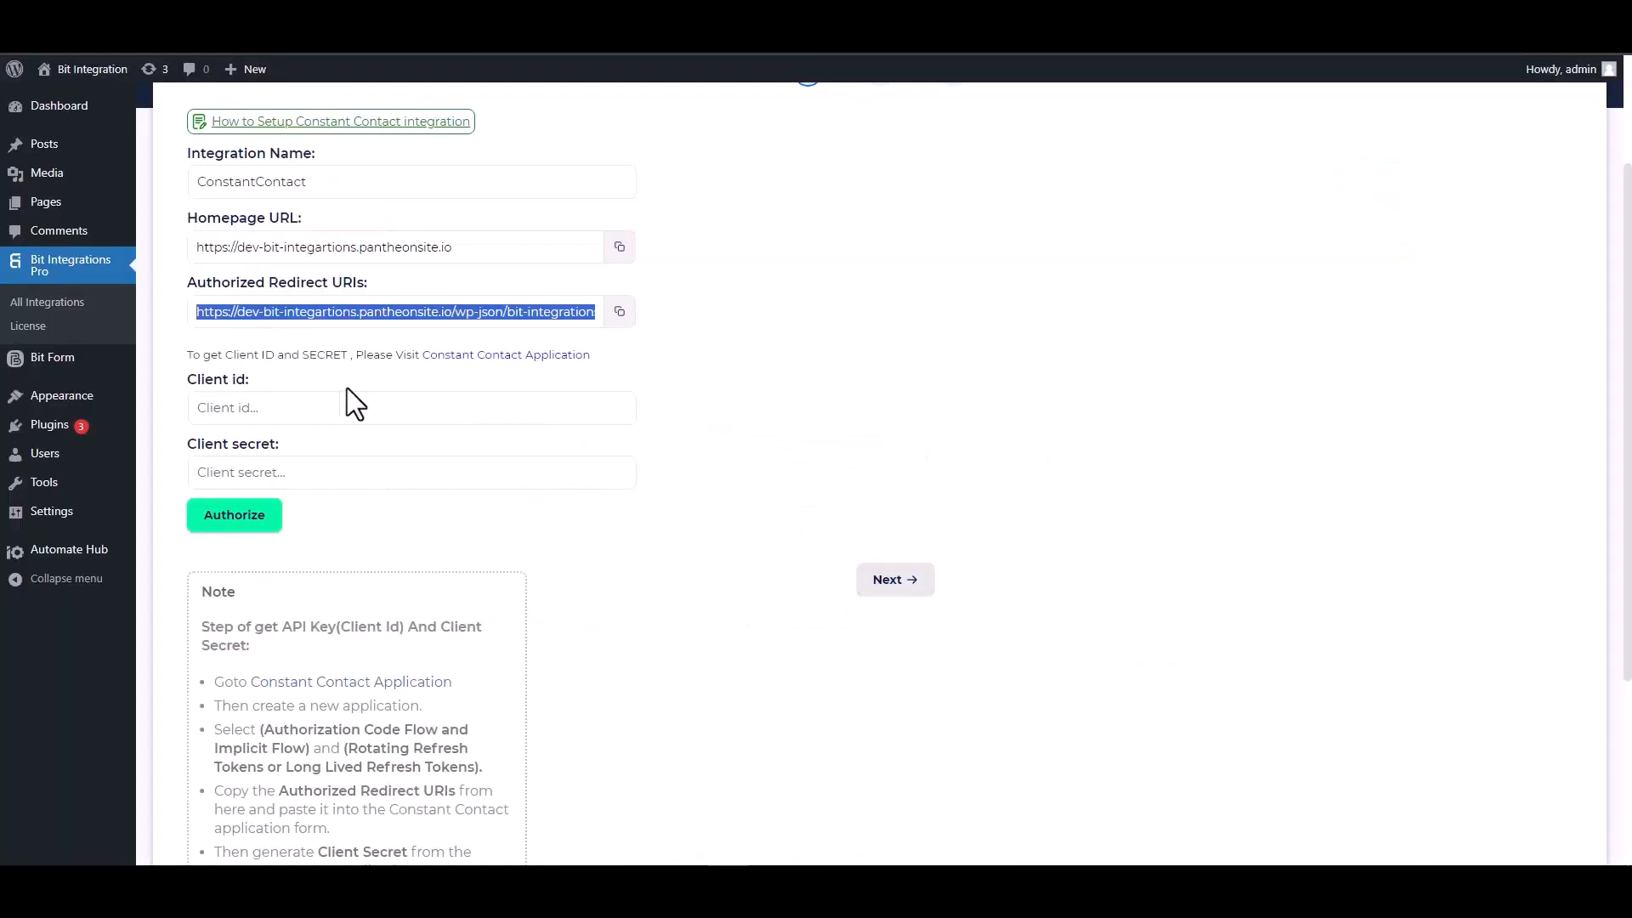
click(292, 409)
key(ctrl+v)
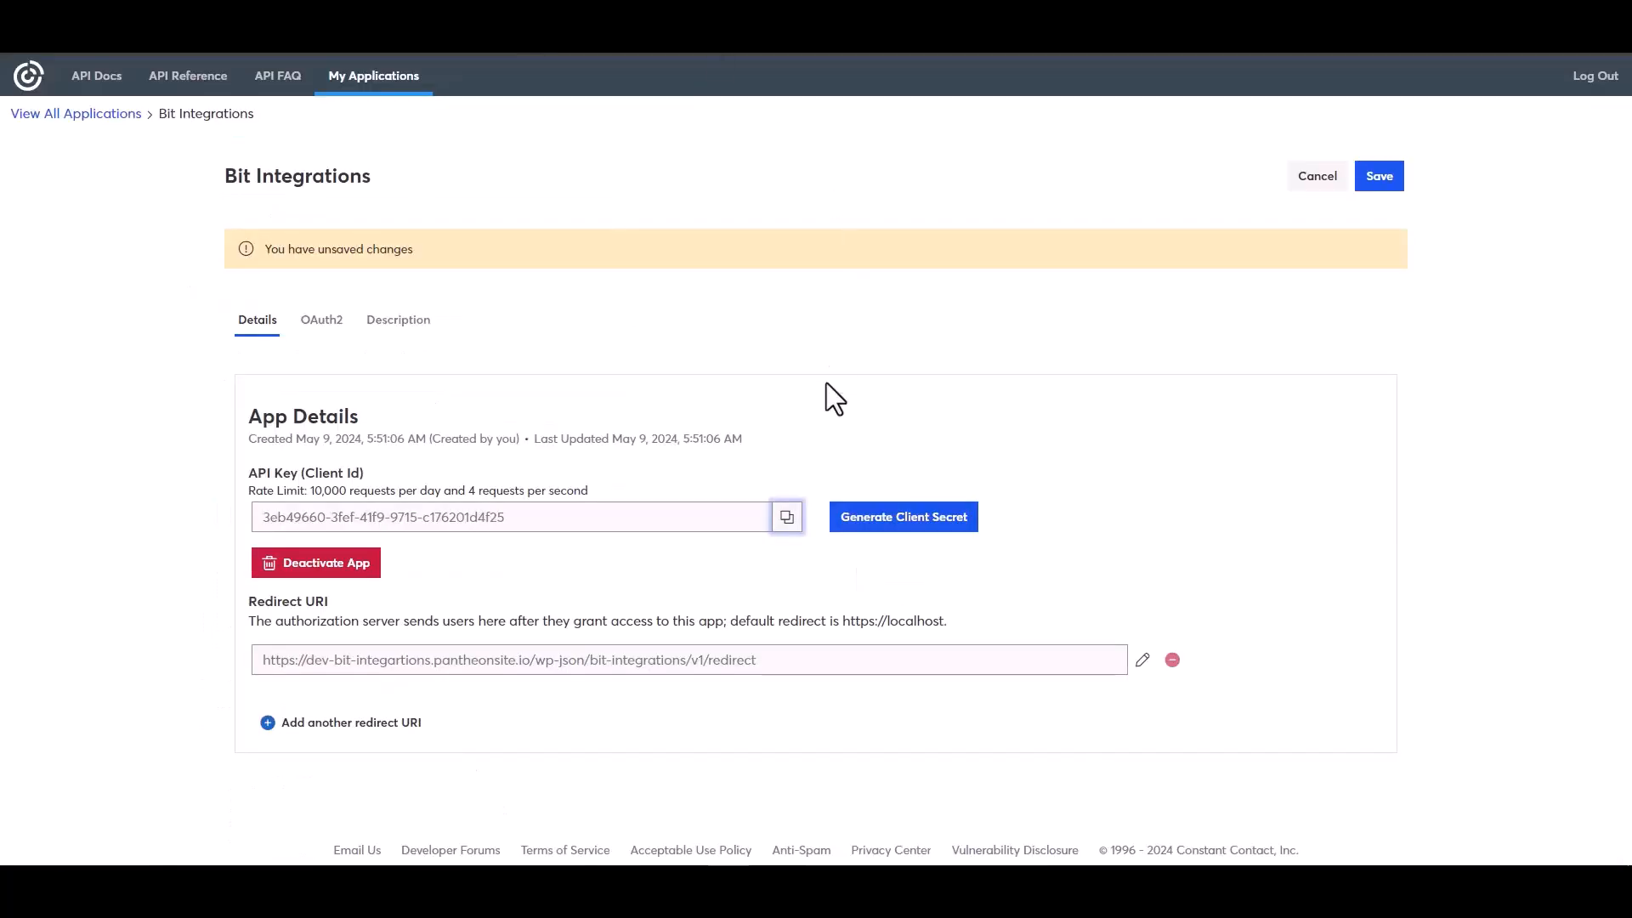
Generate a new client secret for the app and copy it
click(885, 520)
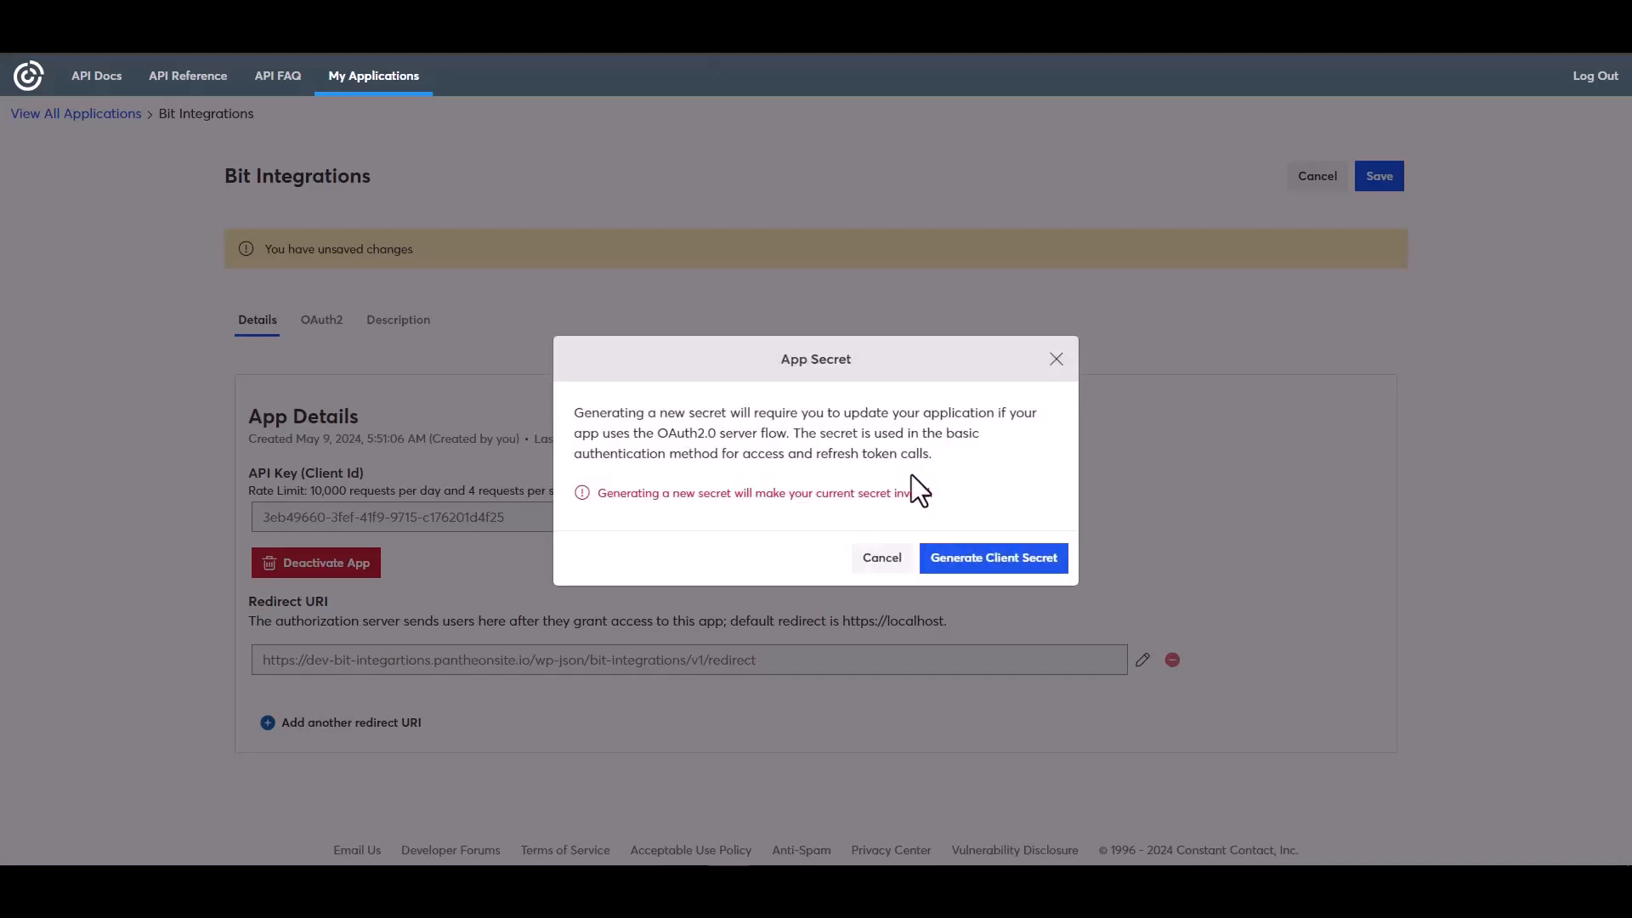
click(968, 566)
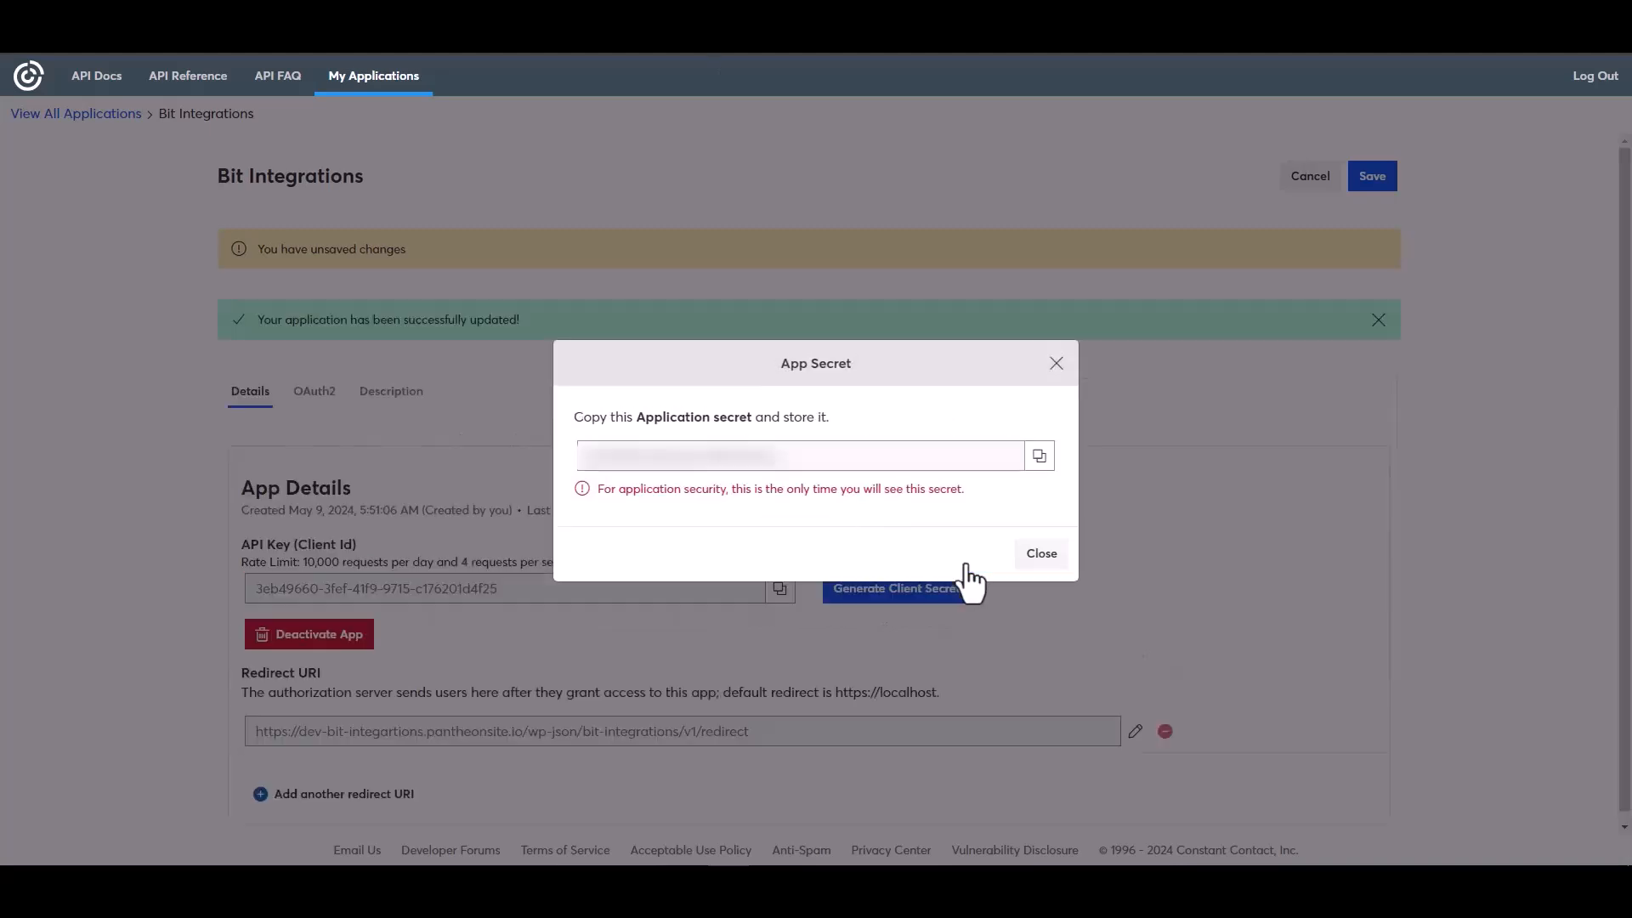
click(1041, 458)
click(1042, 554)
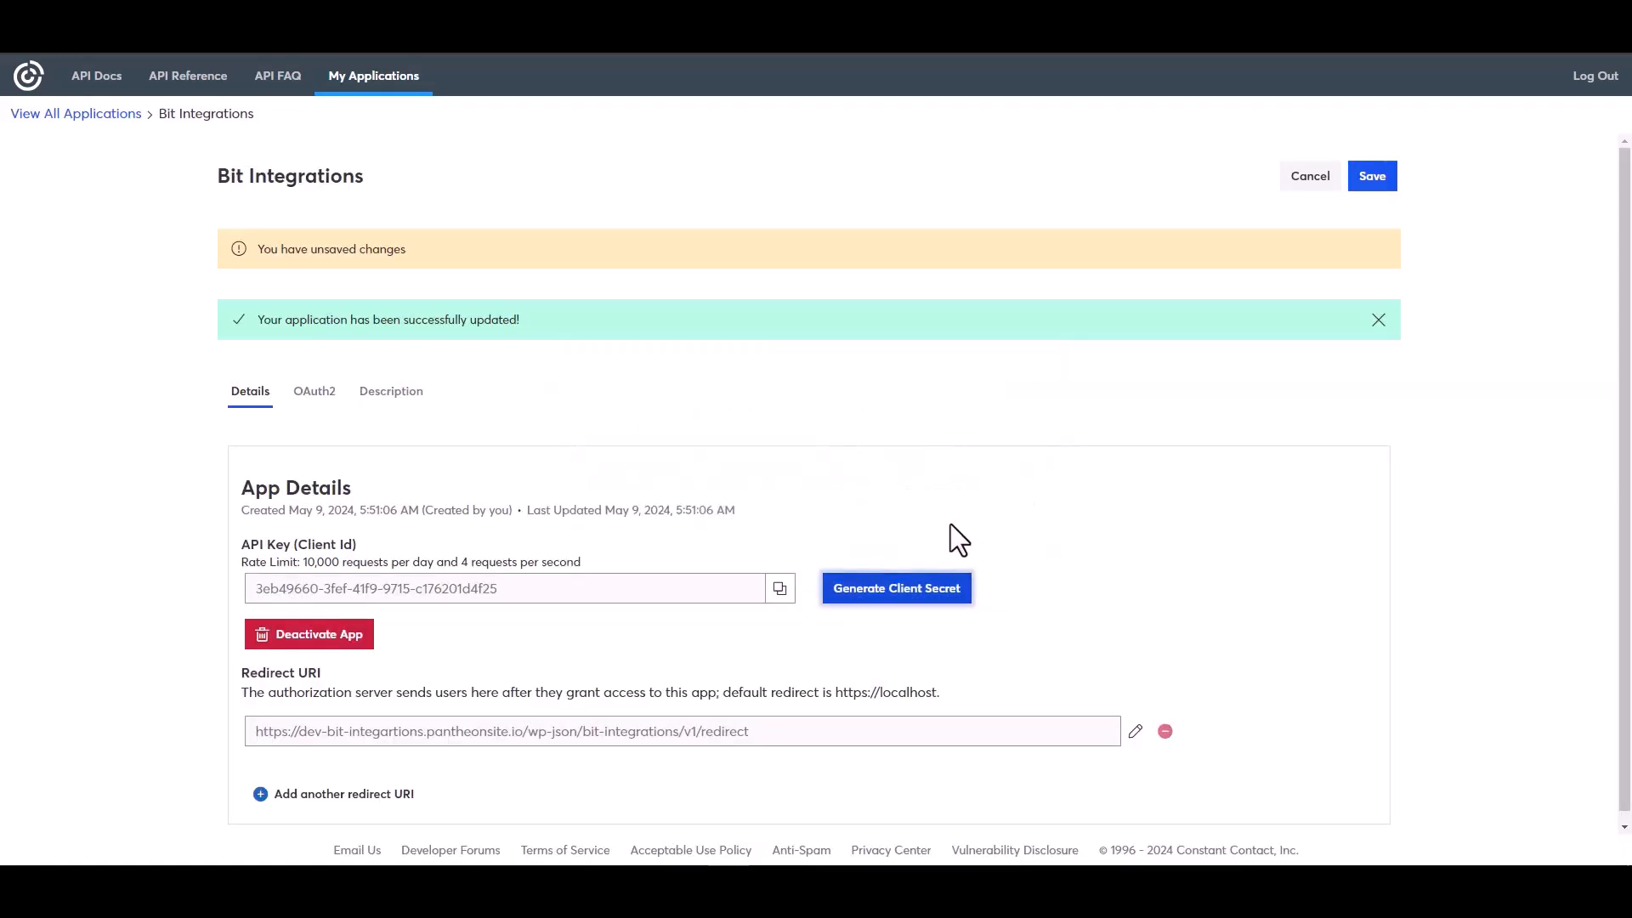
Save the app, paste the client secret, and authorize the Constant Contact connection
click(1374, 180)
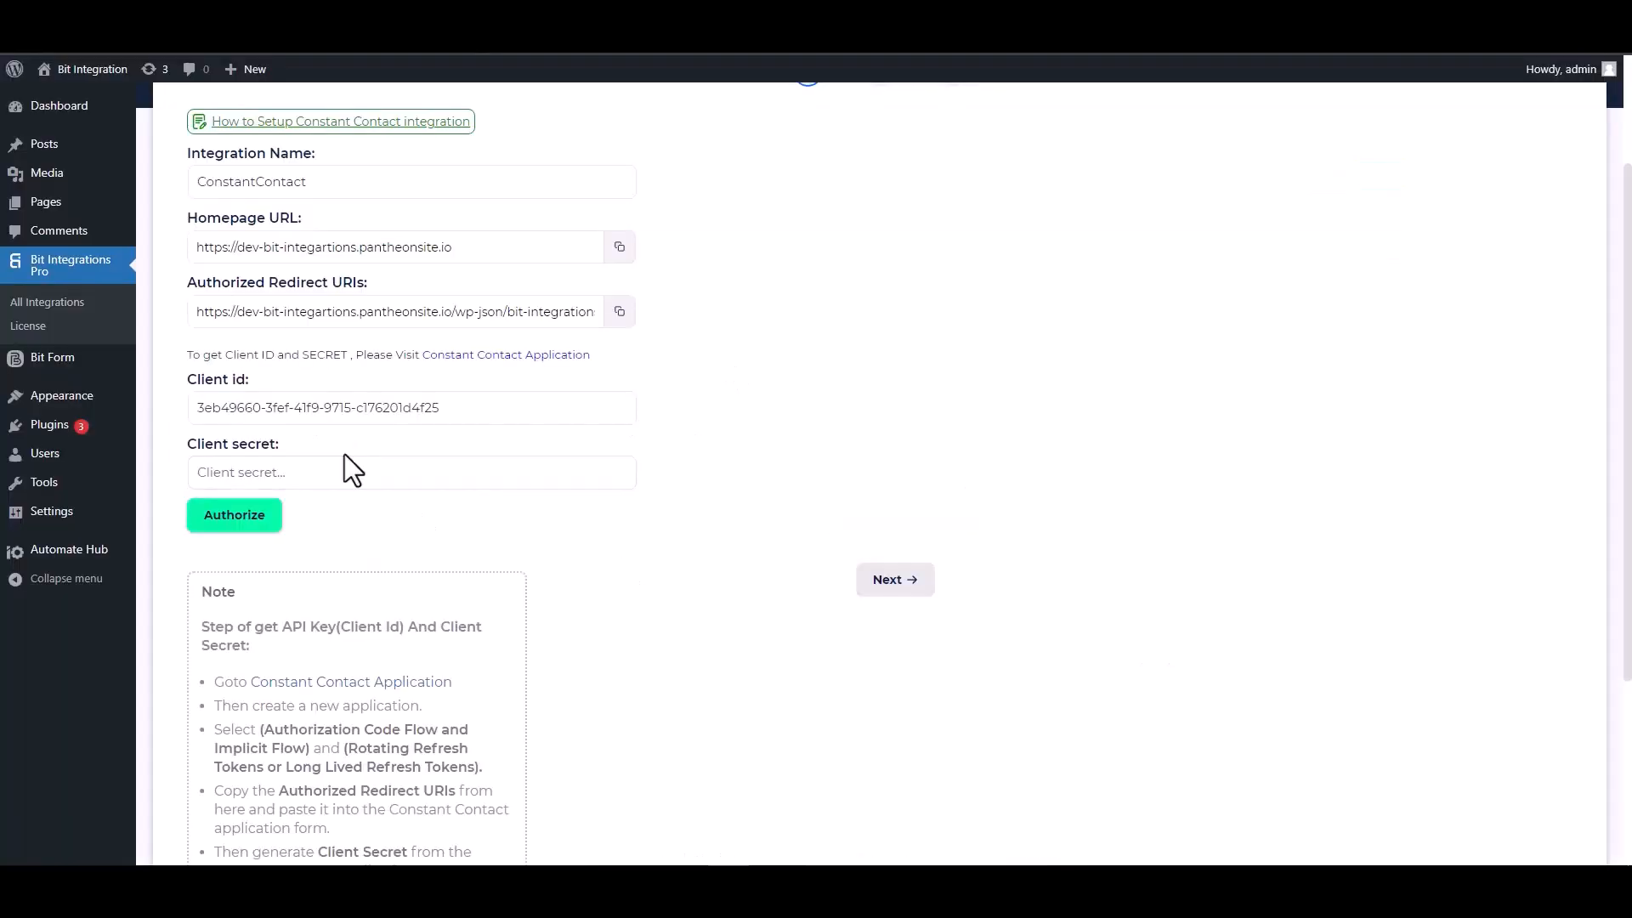
key(ctrl+v)
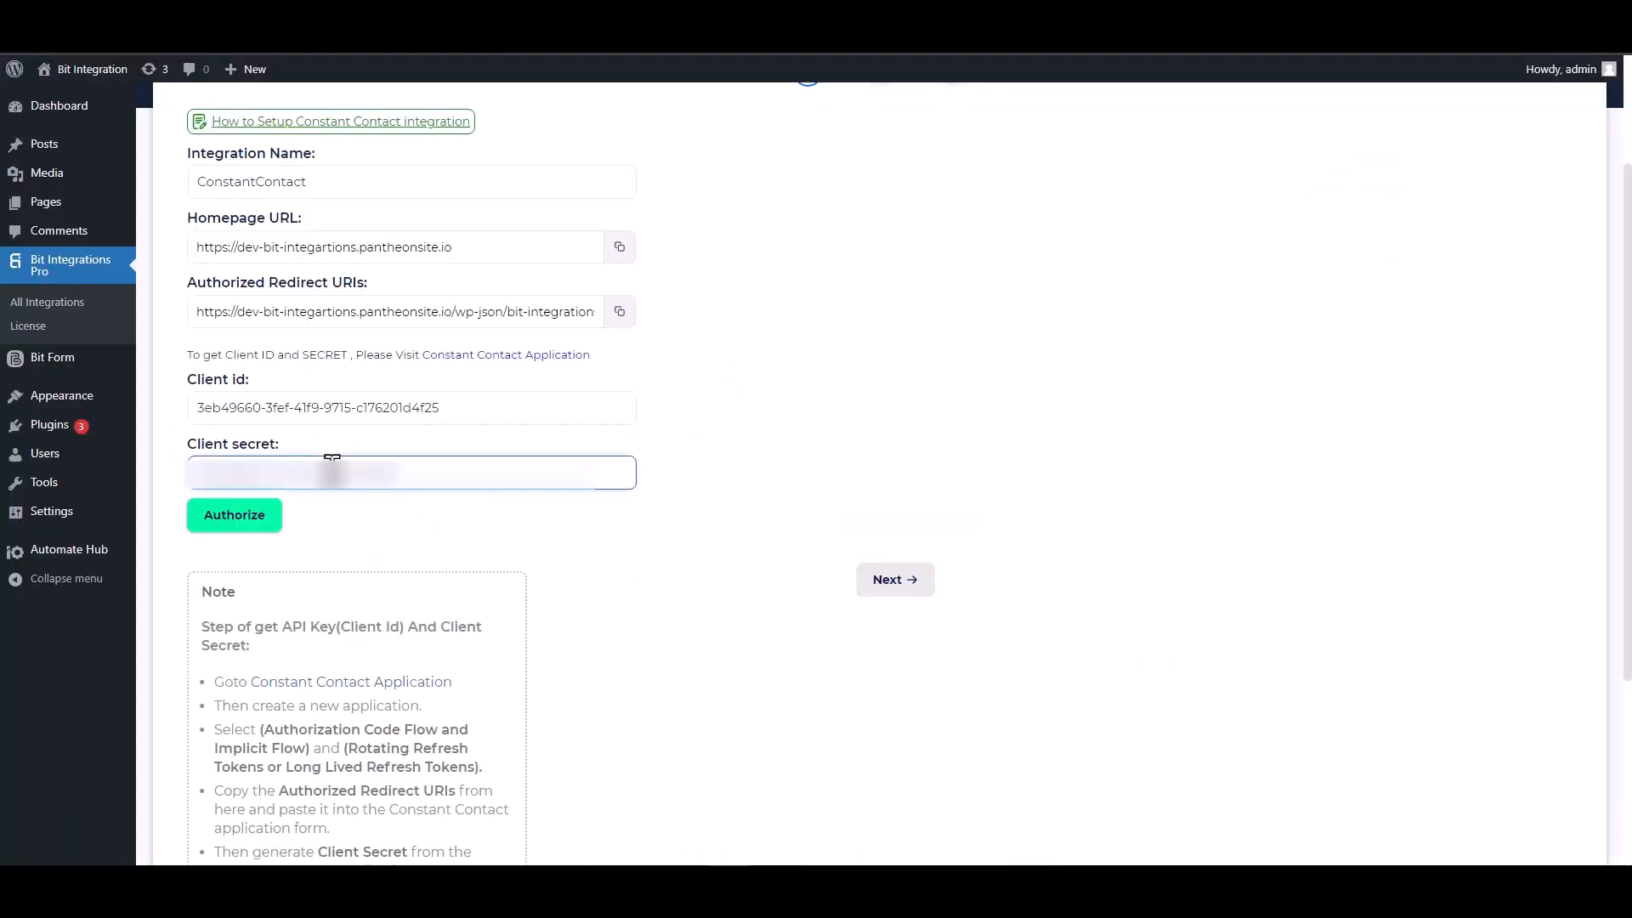
click(235, 528)
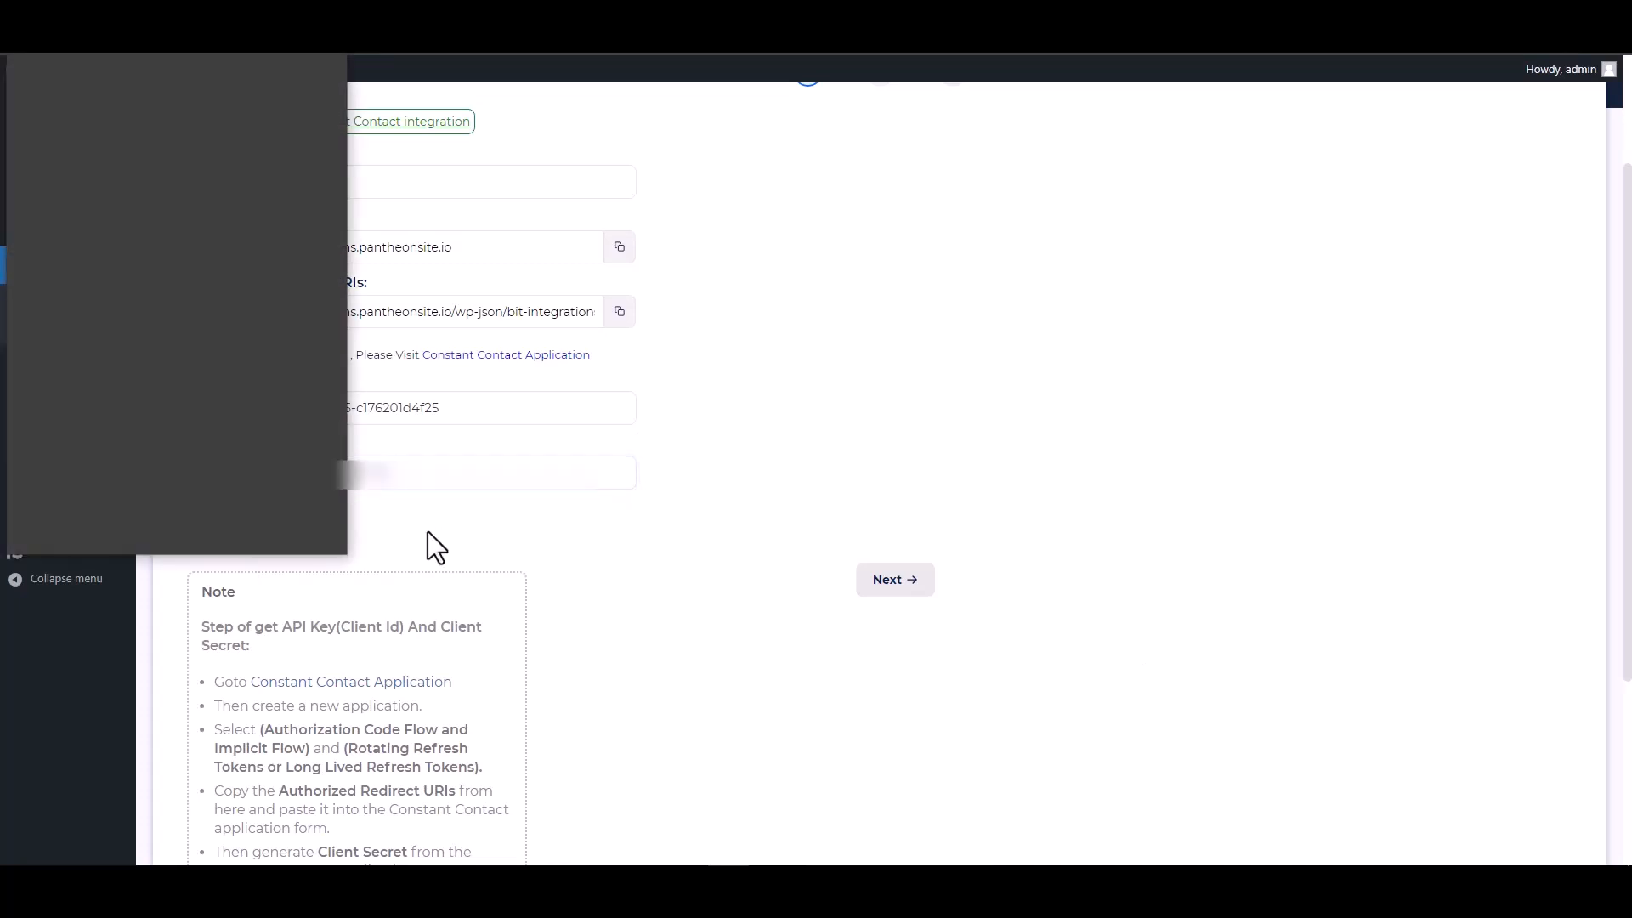
click(248, 377)
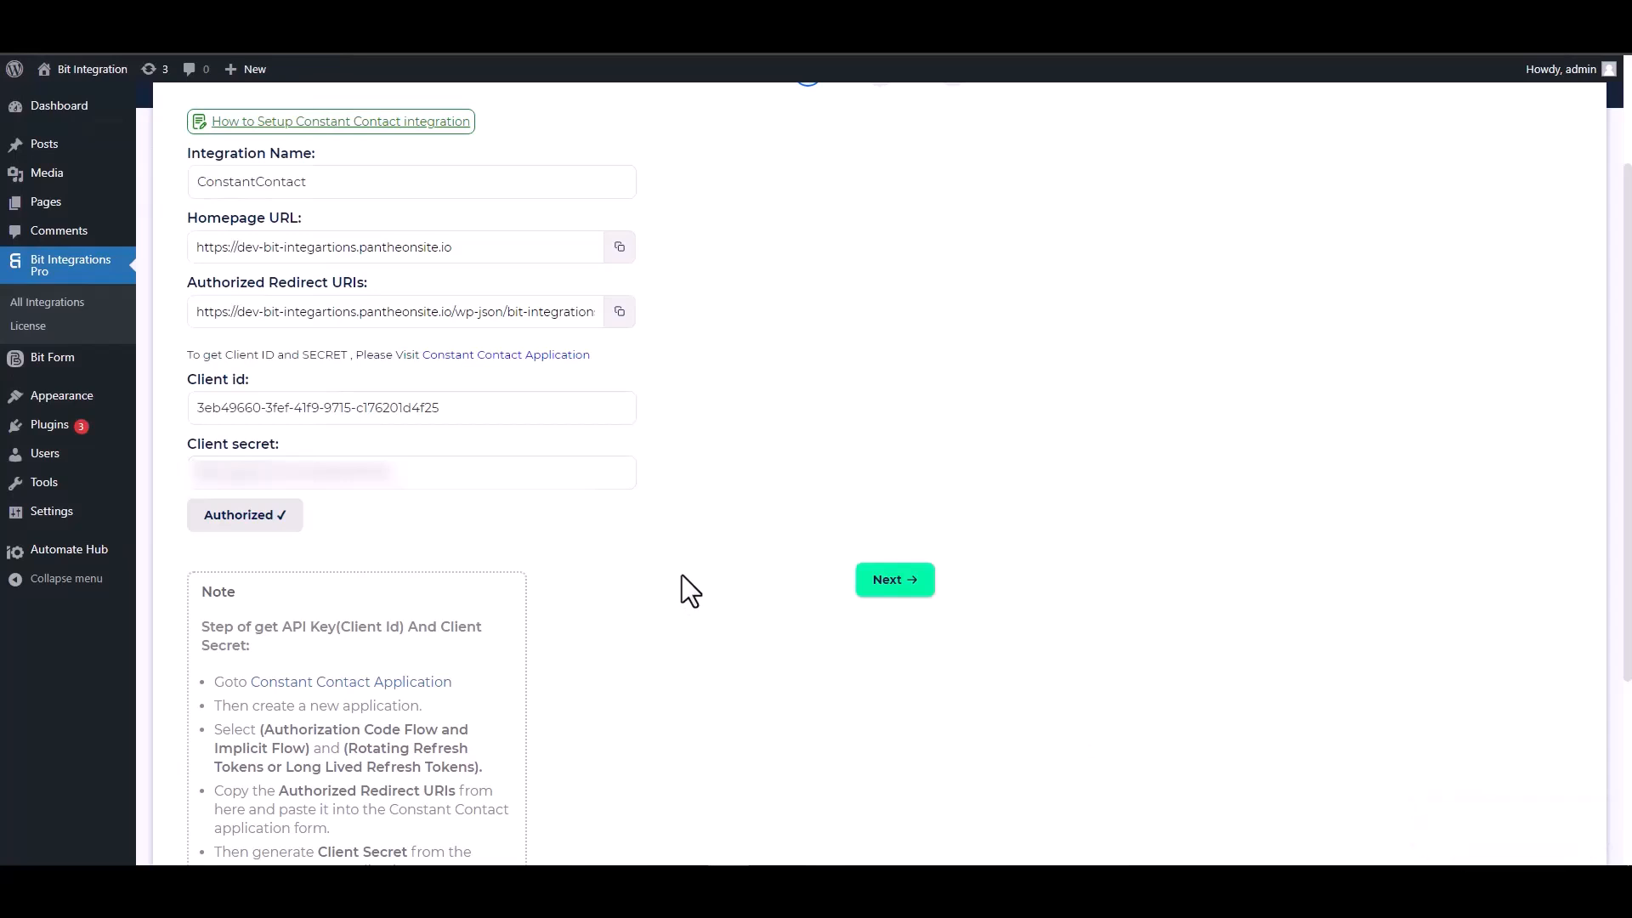
Set the data source to Contact and map the form's Email field
click(888, 585)
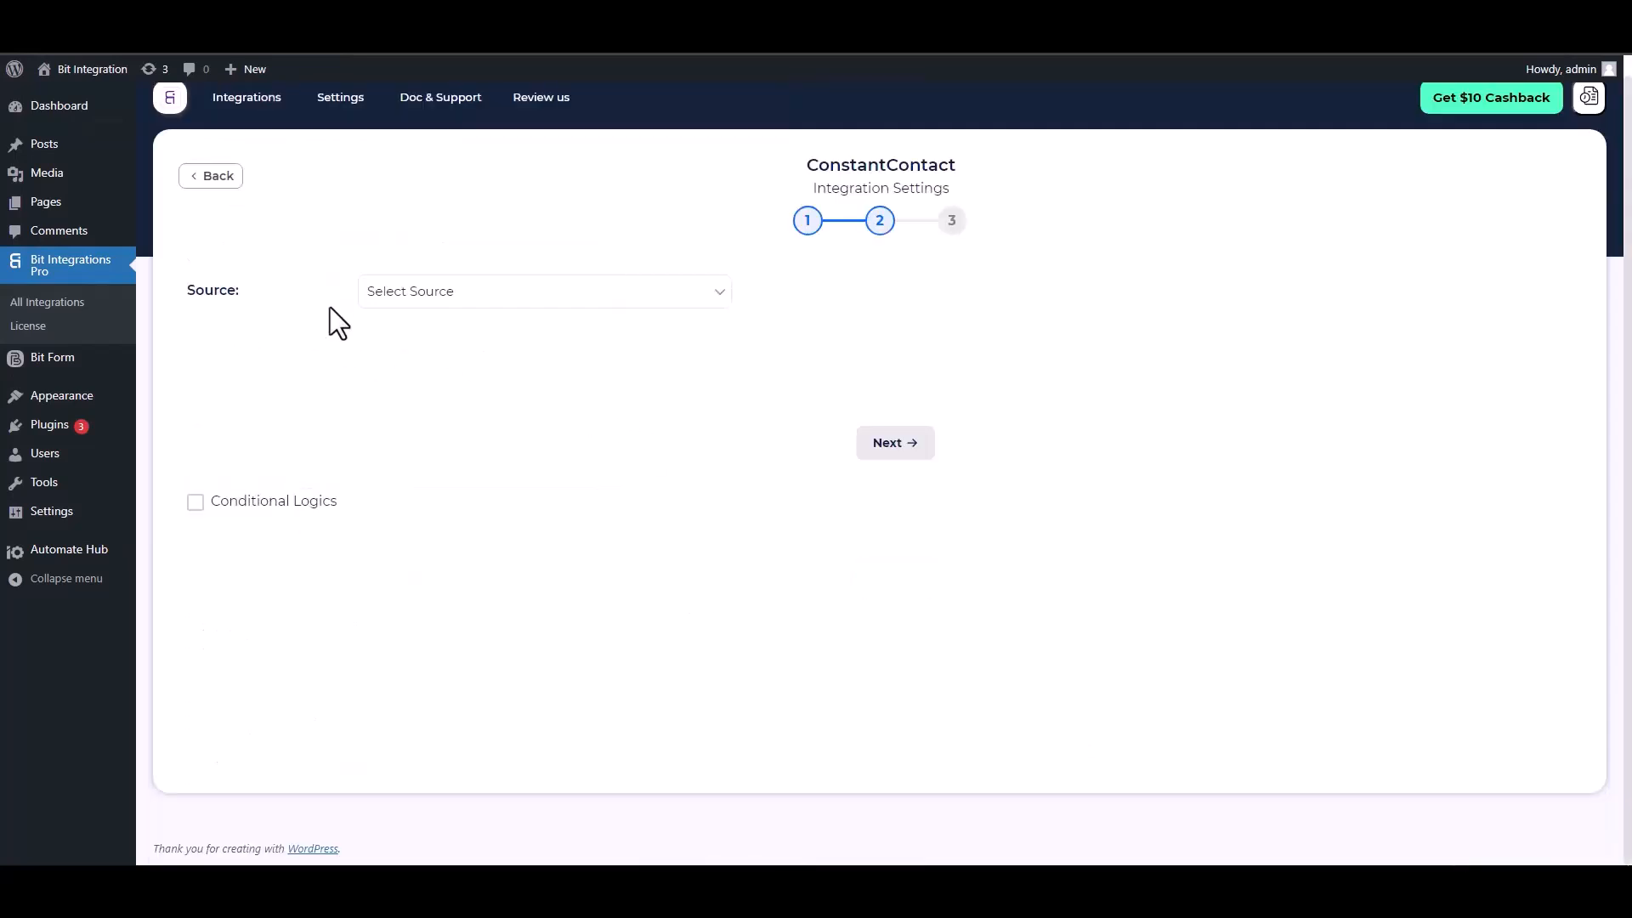
click(390, 297)
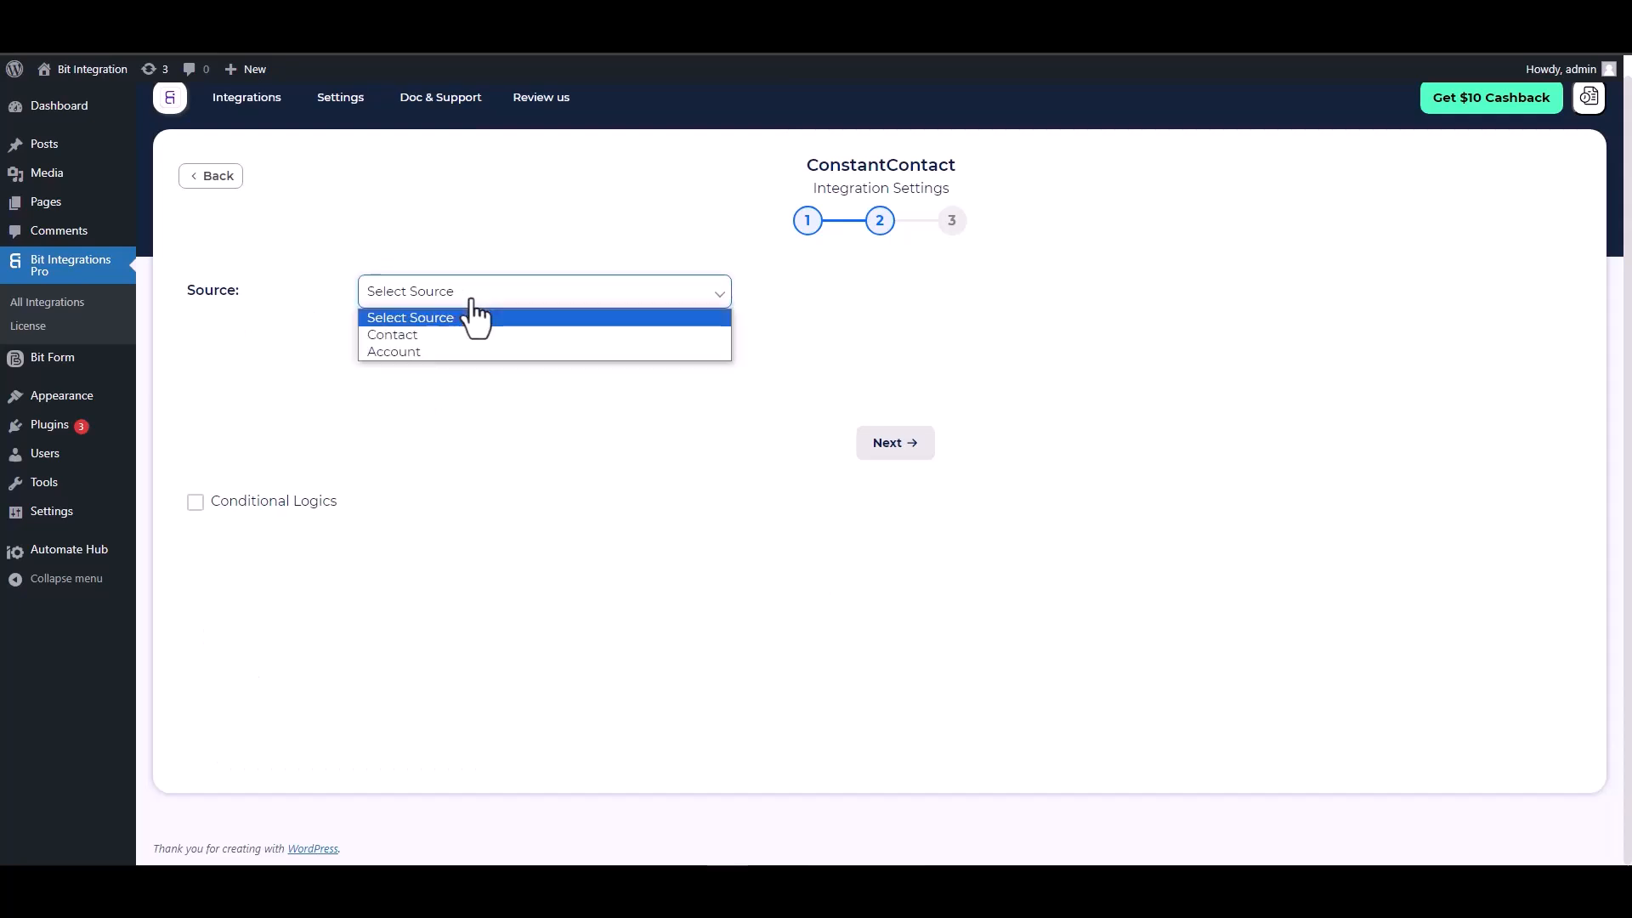
click(411, 335)
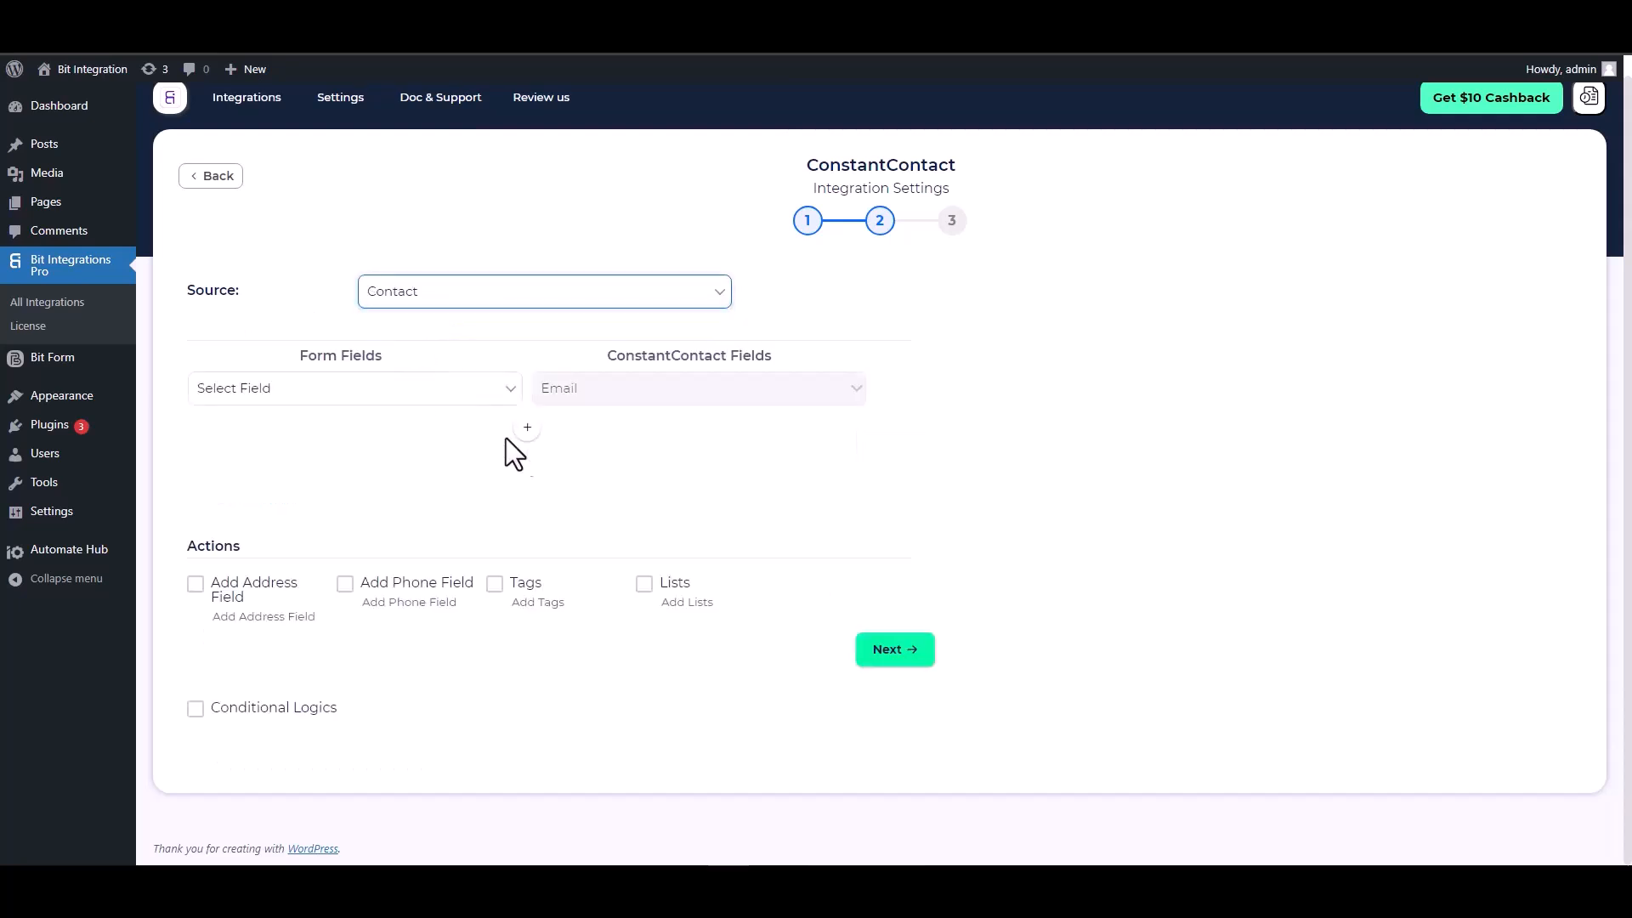
click(435, 396)
click(298, 472)
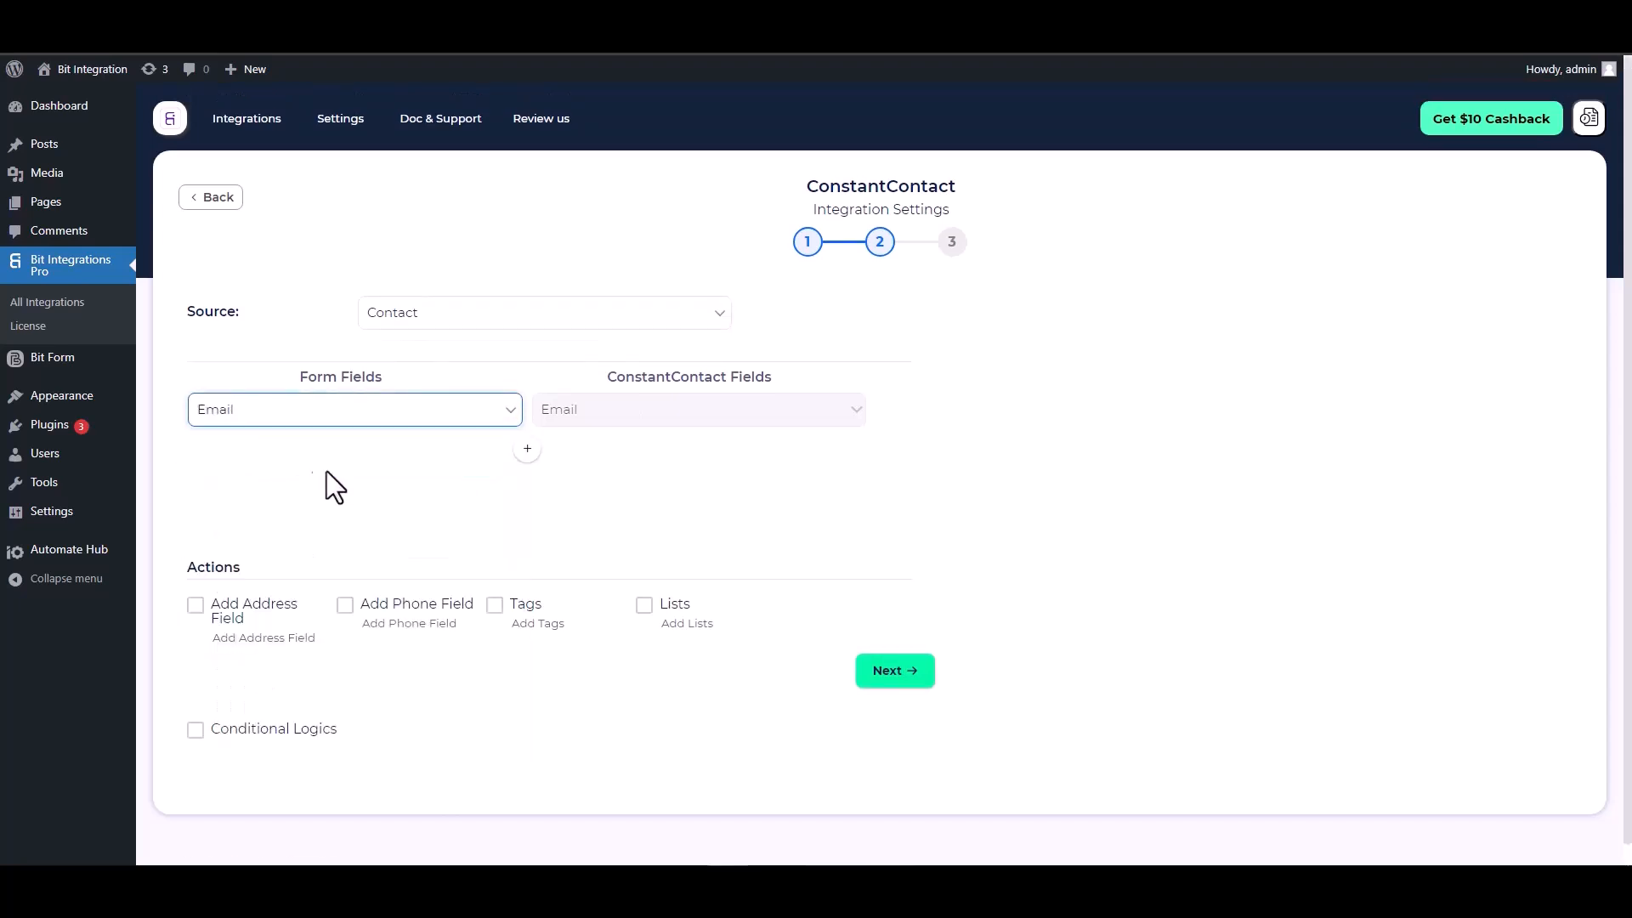
Map the form's First Name and Last Name to Constant Contact's First Name and Last Name
click(527, 449)
click(569, 464)
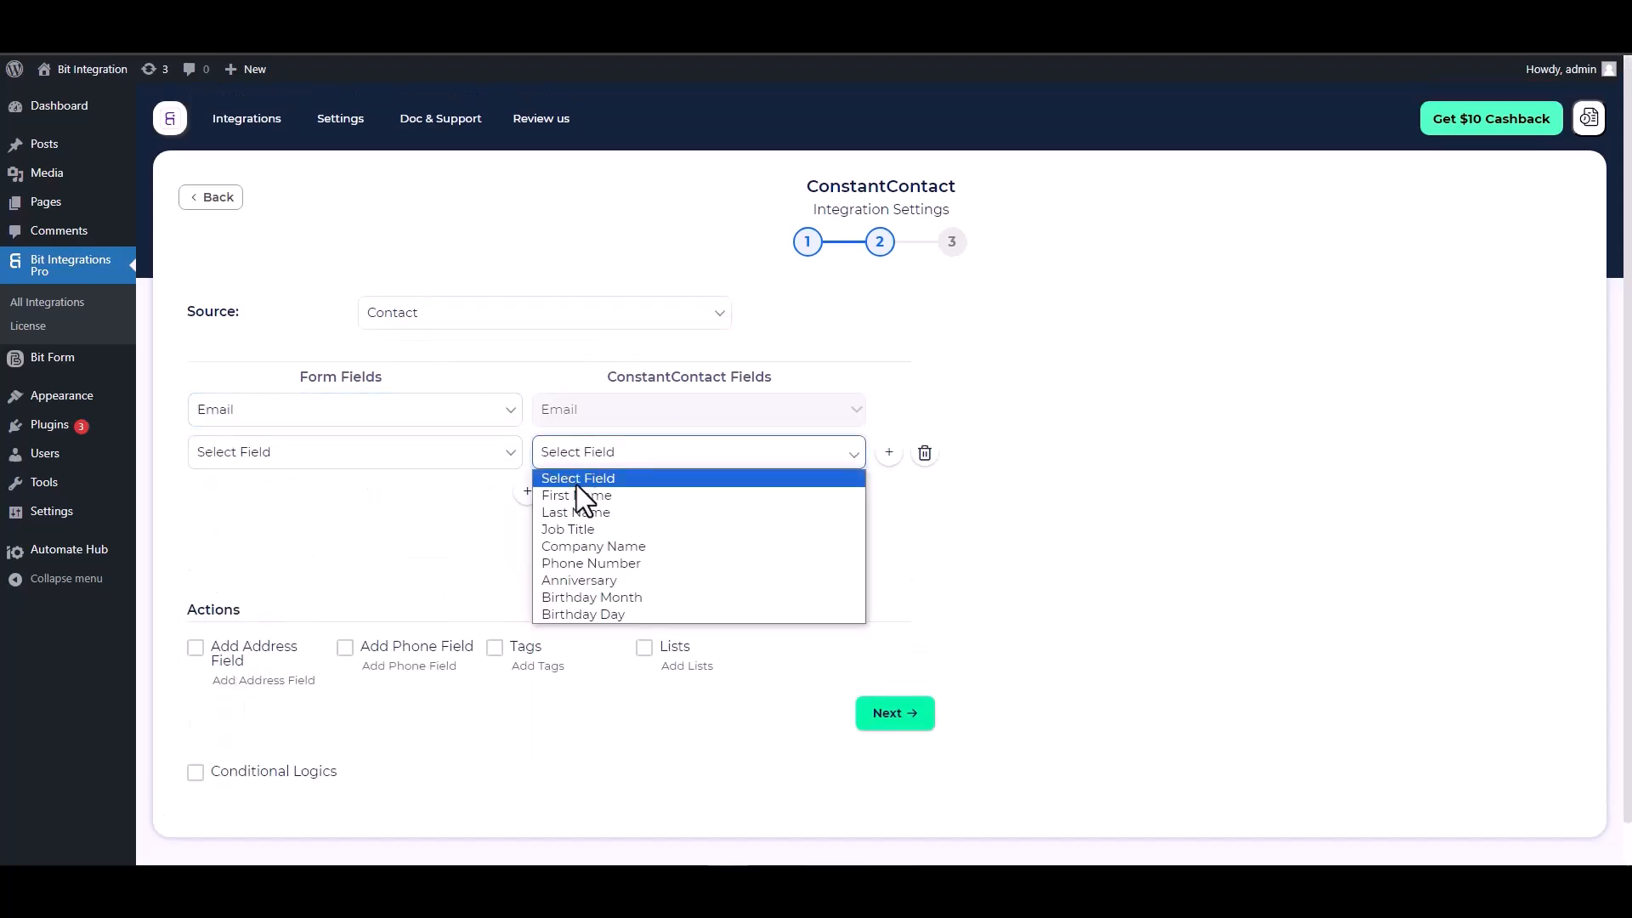
click(535, 490)
click(418, 459)
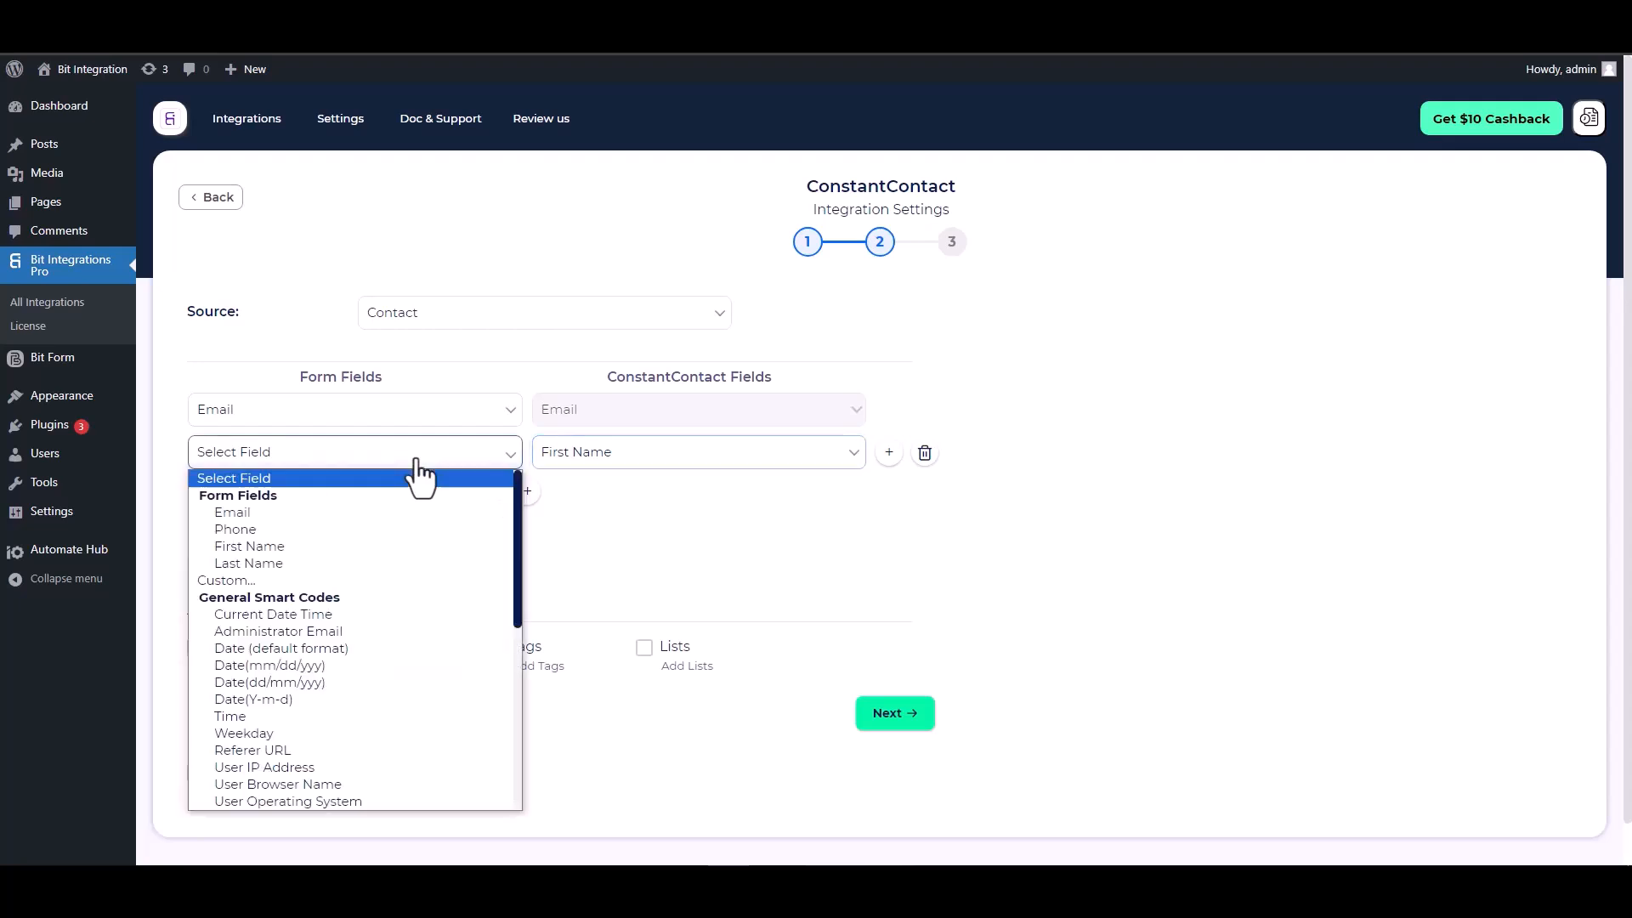
click(253, 545)
click(528, 491)
click(571, 500)
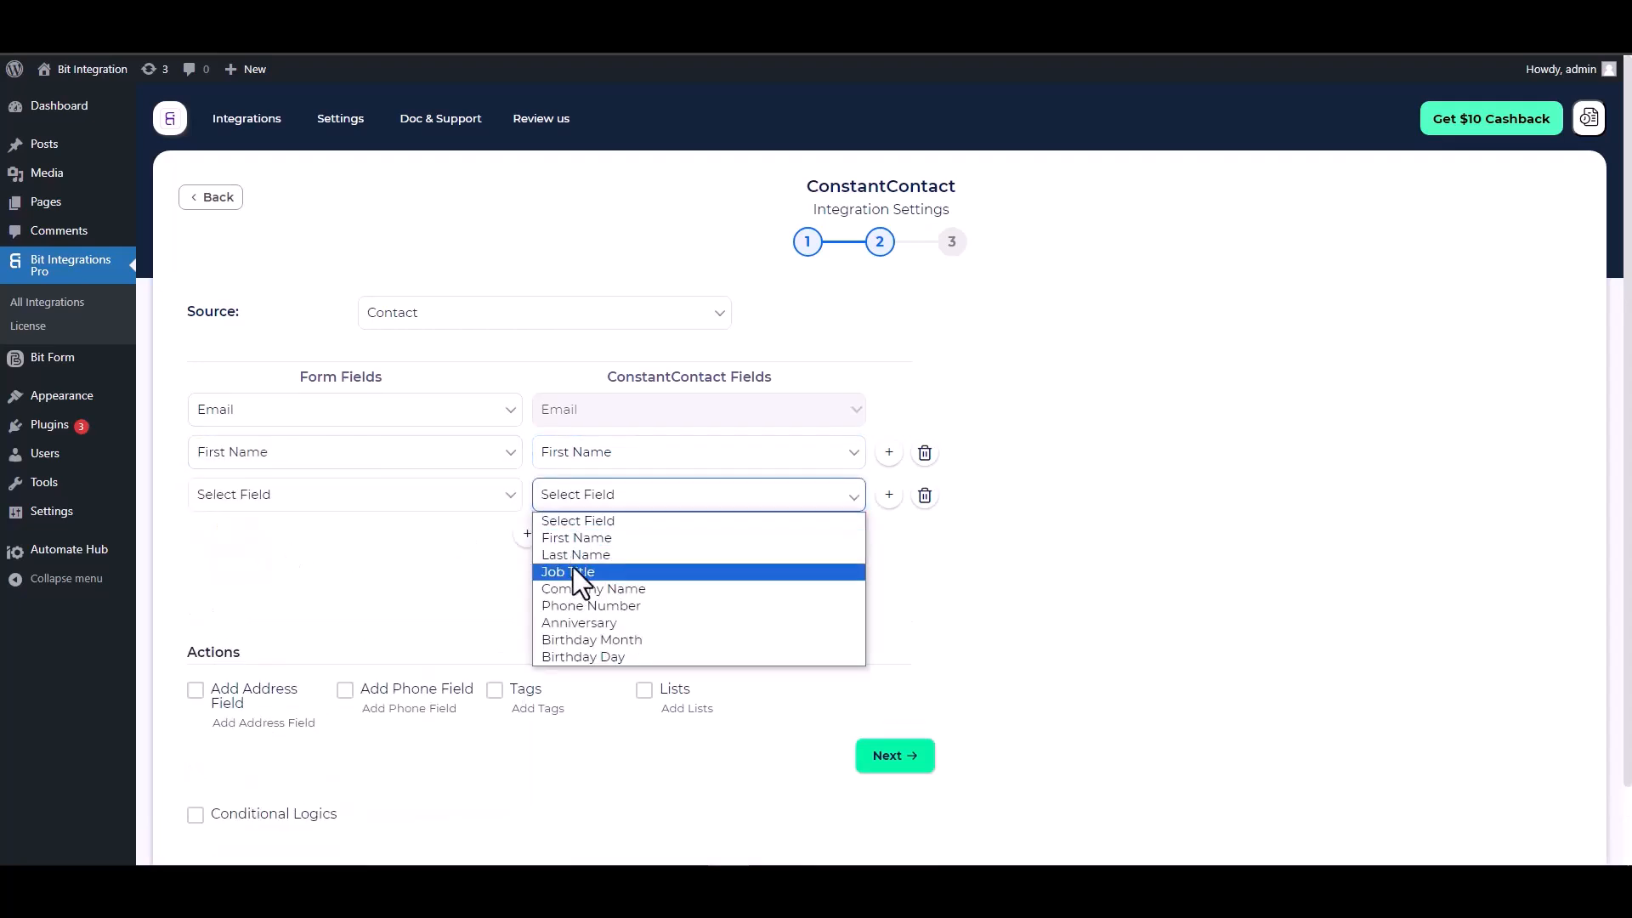
click(580, 555)
click(393, 497)
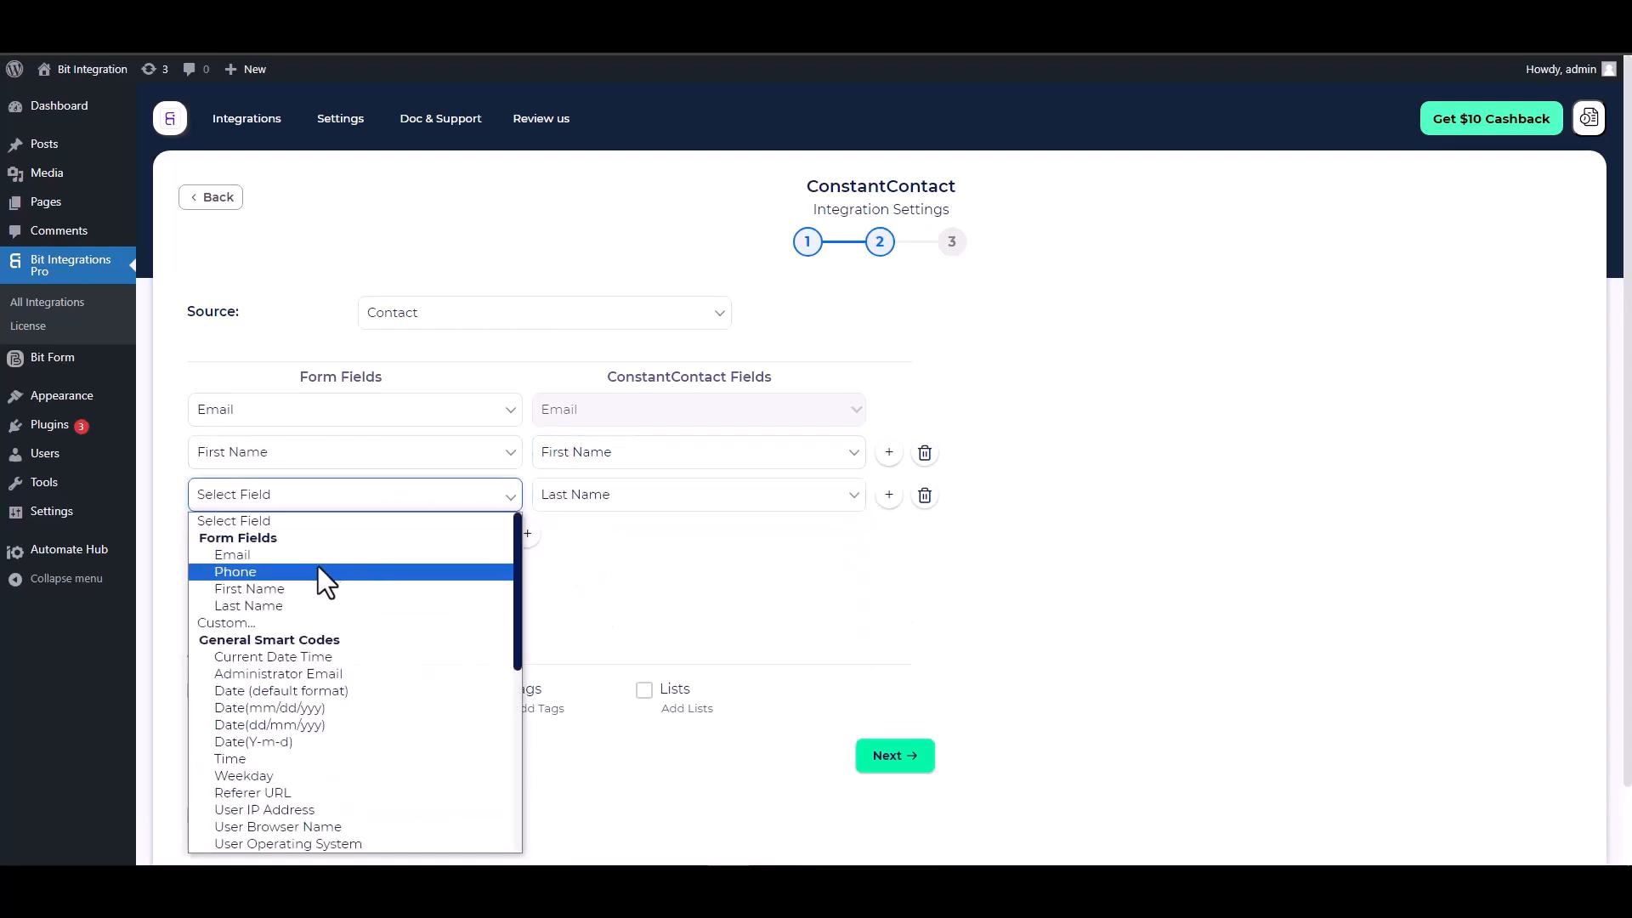
click(256, 606)
Map the form's Phone field to Constant Contact's Phone Number
click(527, 534)
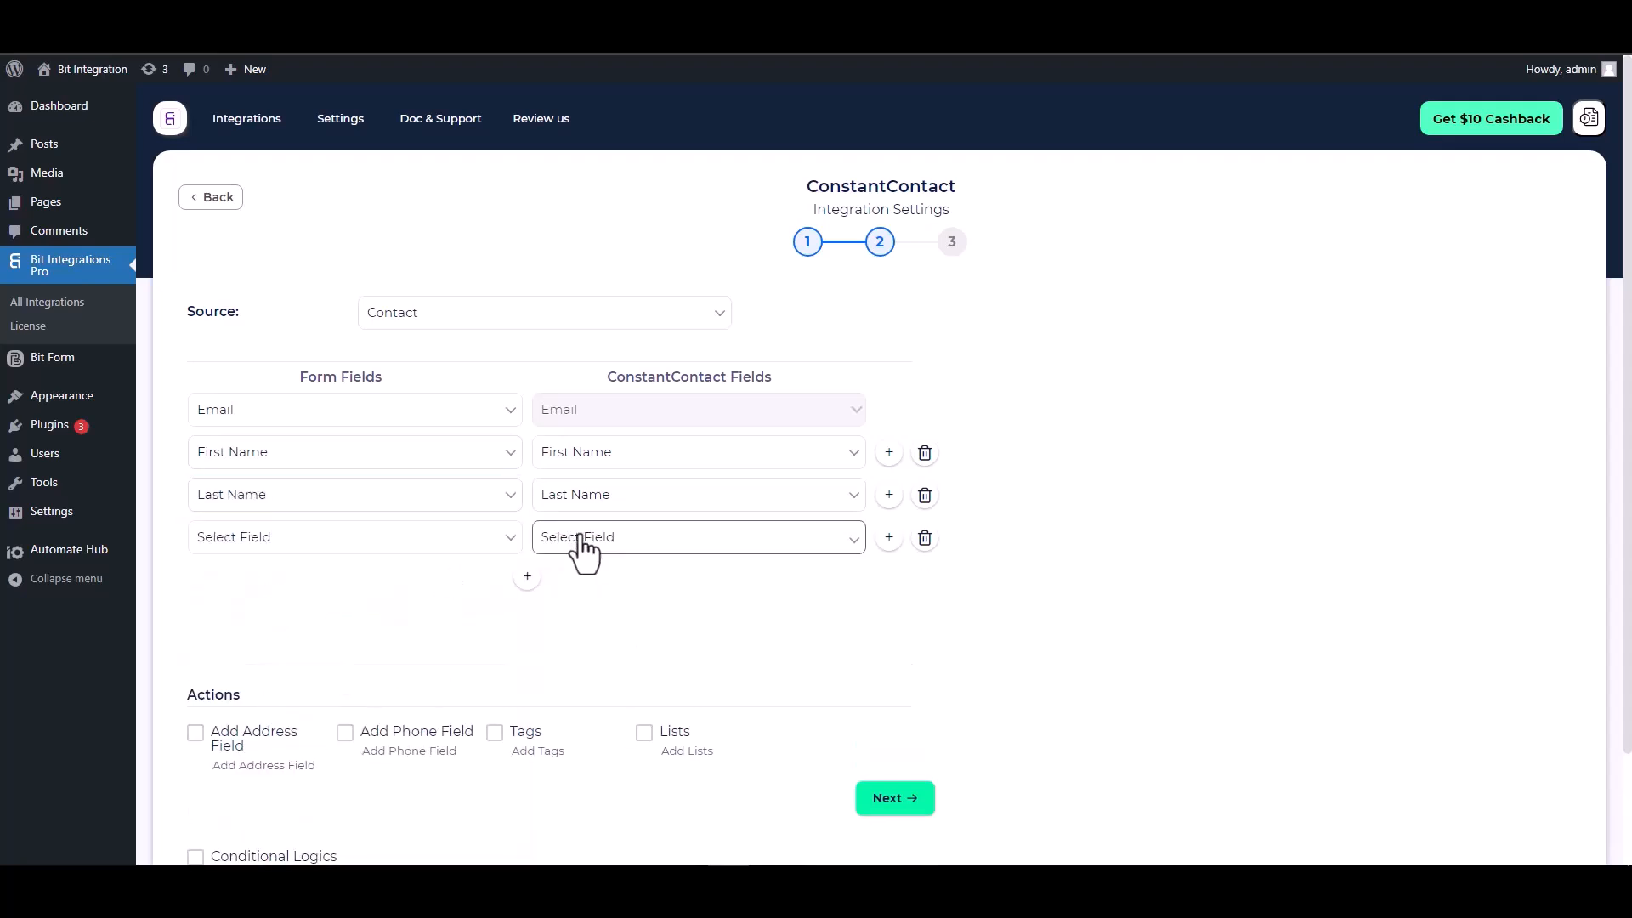
click(575, 544)
click(583, 651)
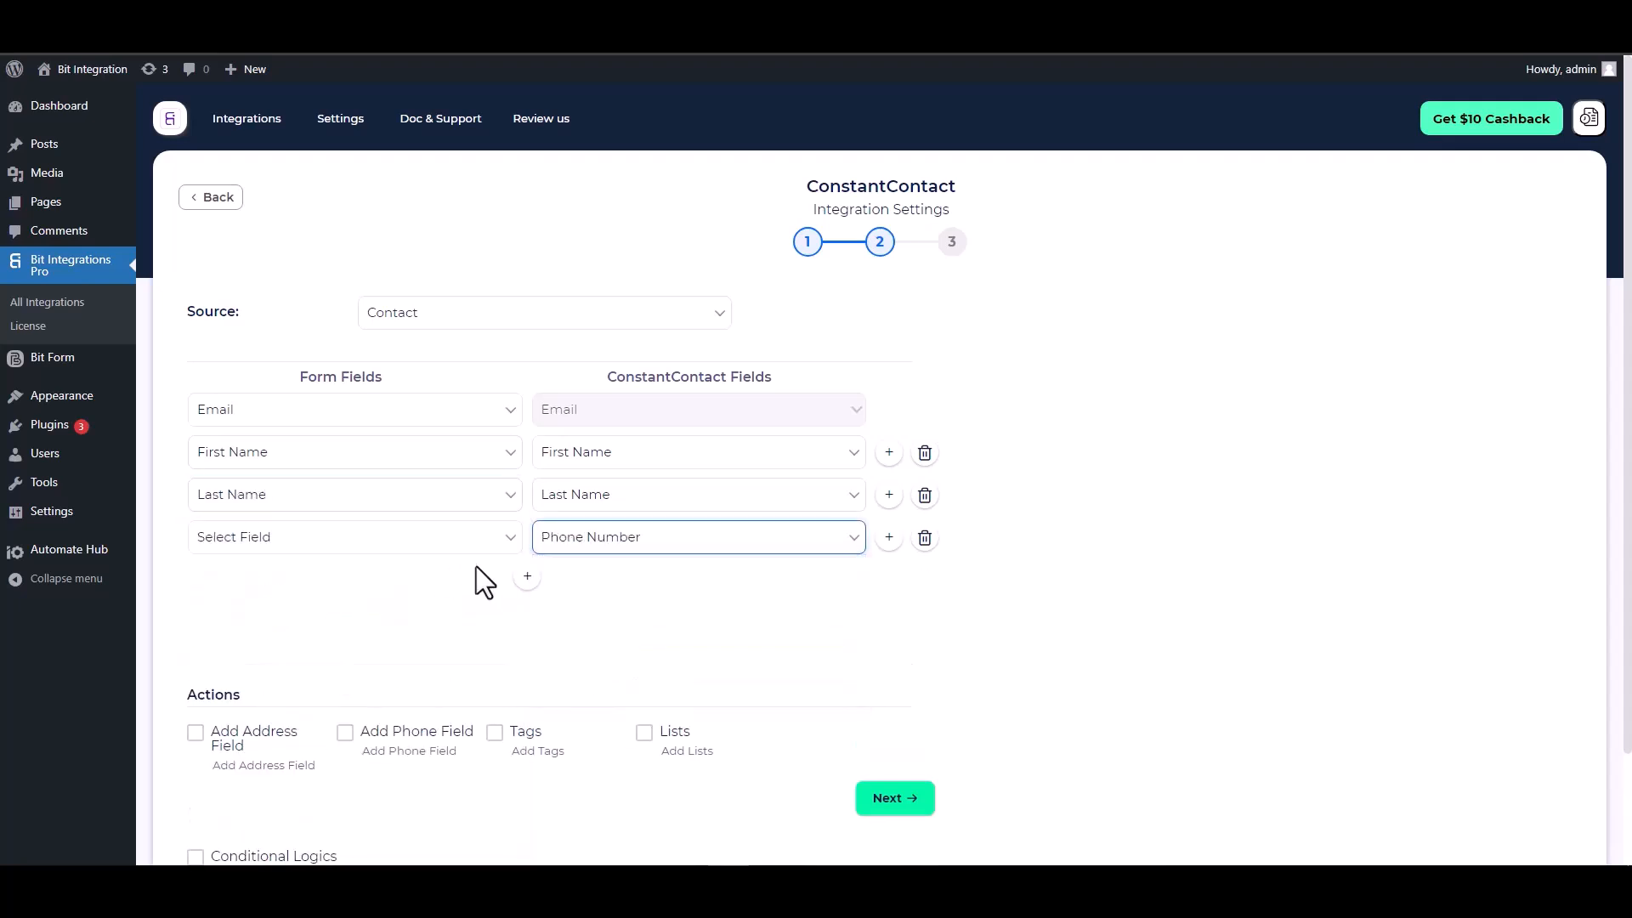
click(449, 544)
click(252, 238)
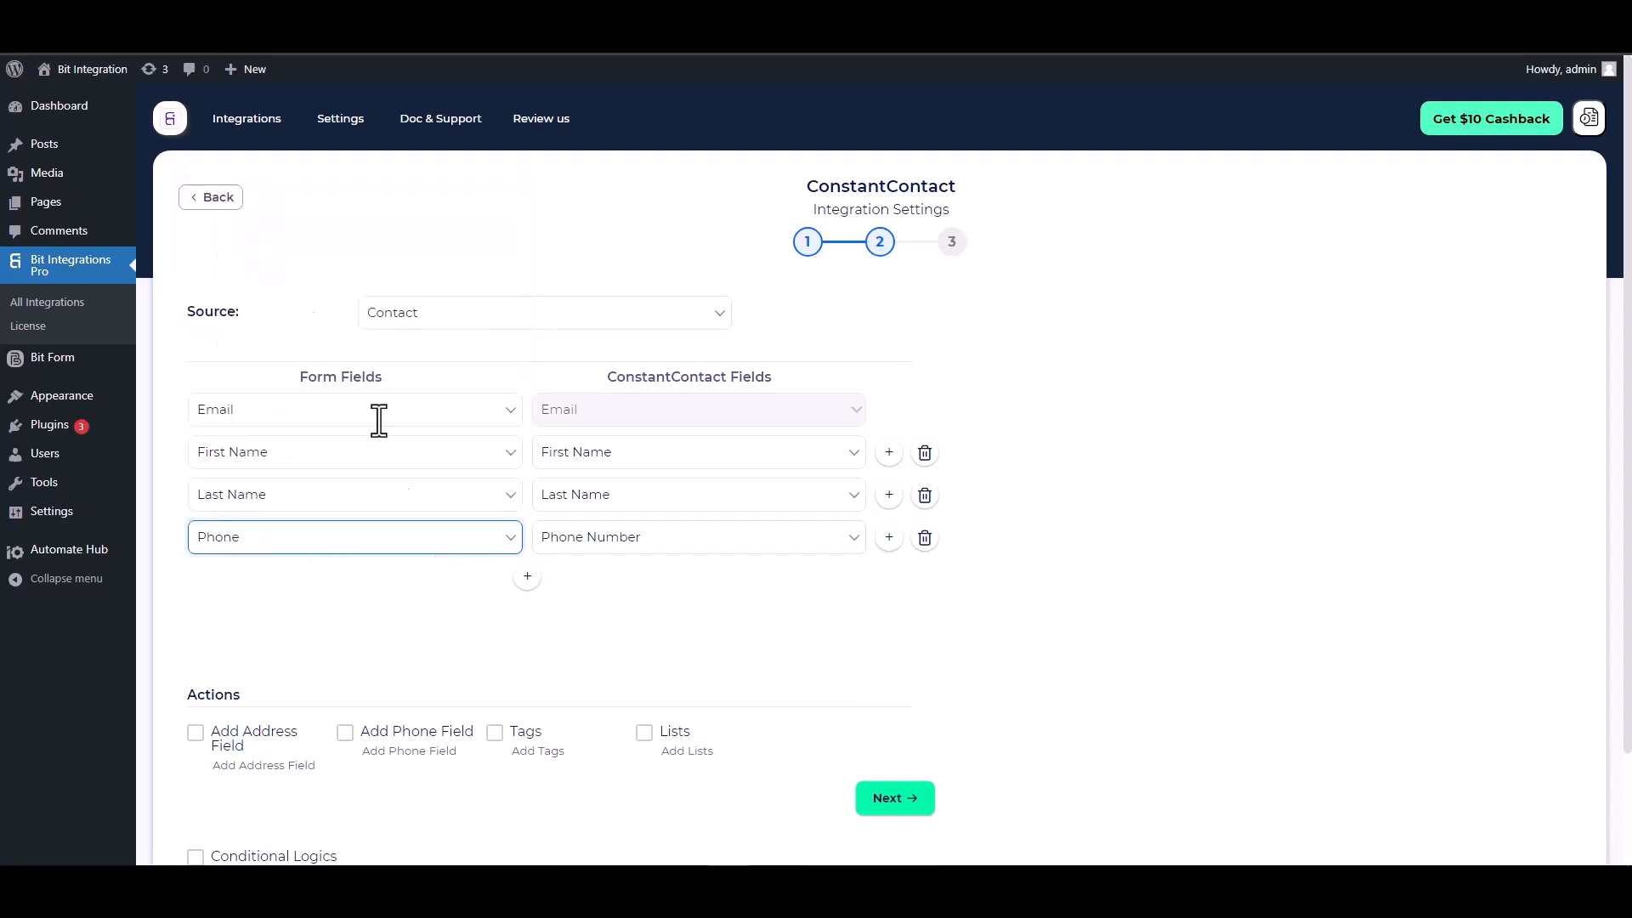
scroll(487, 544, down, 2)
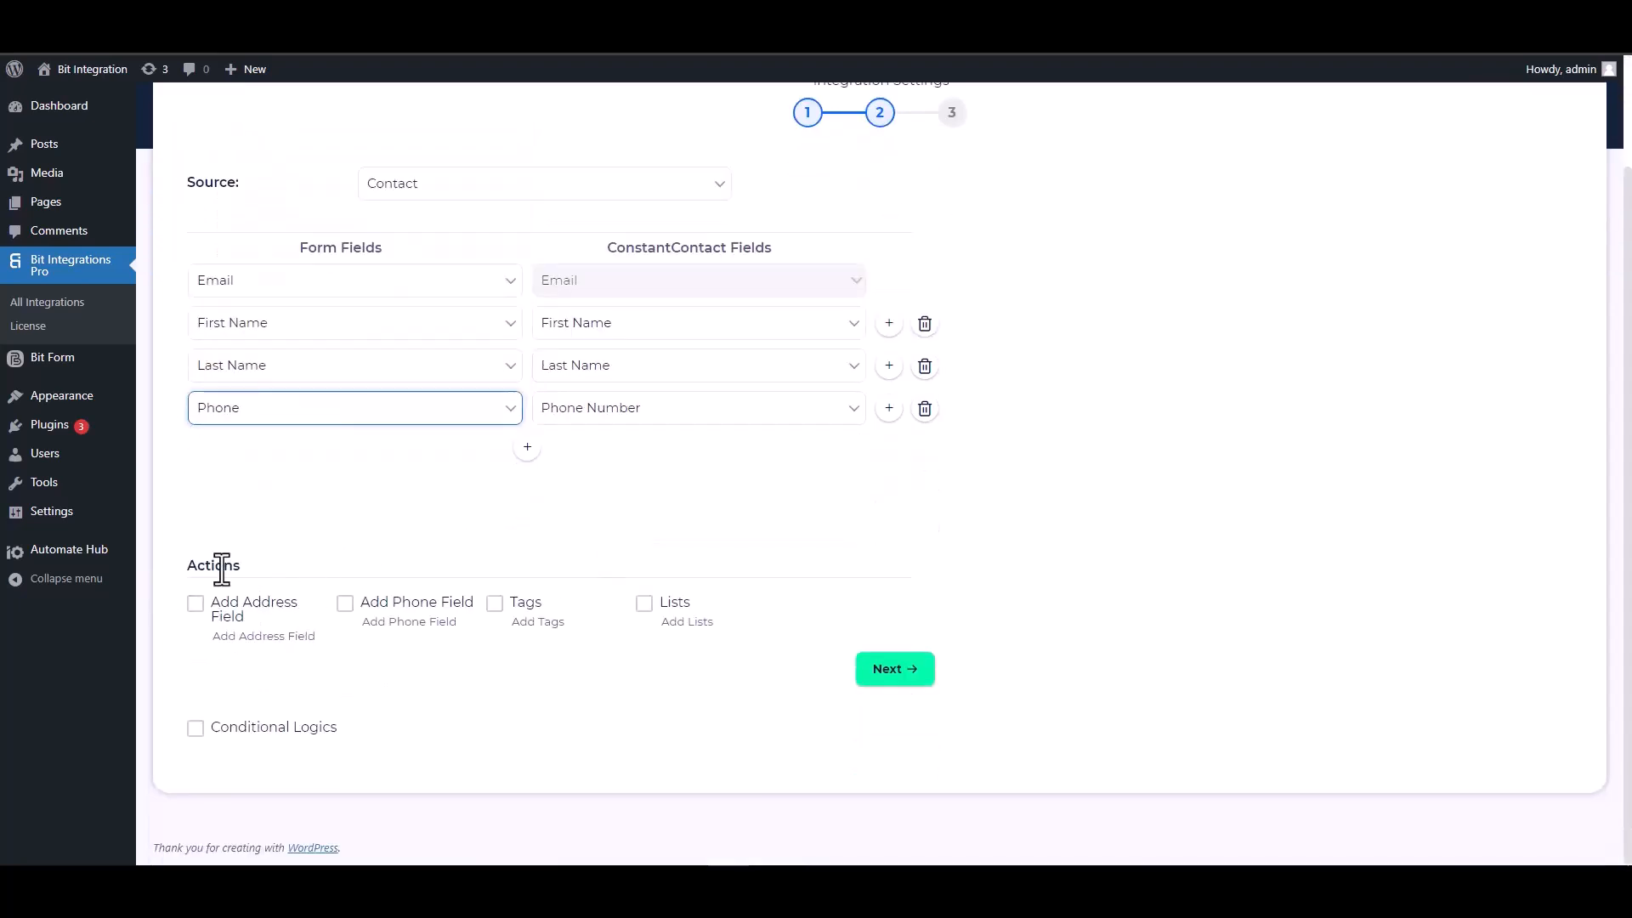
drag(239, 568, 188, 567)
click(375, 574)
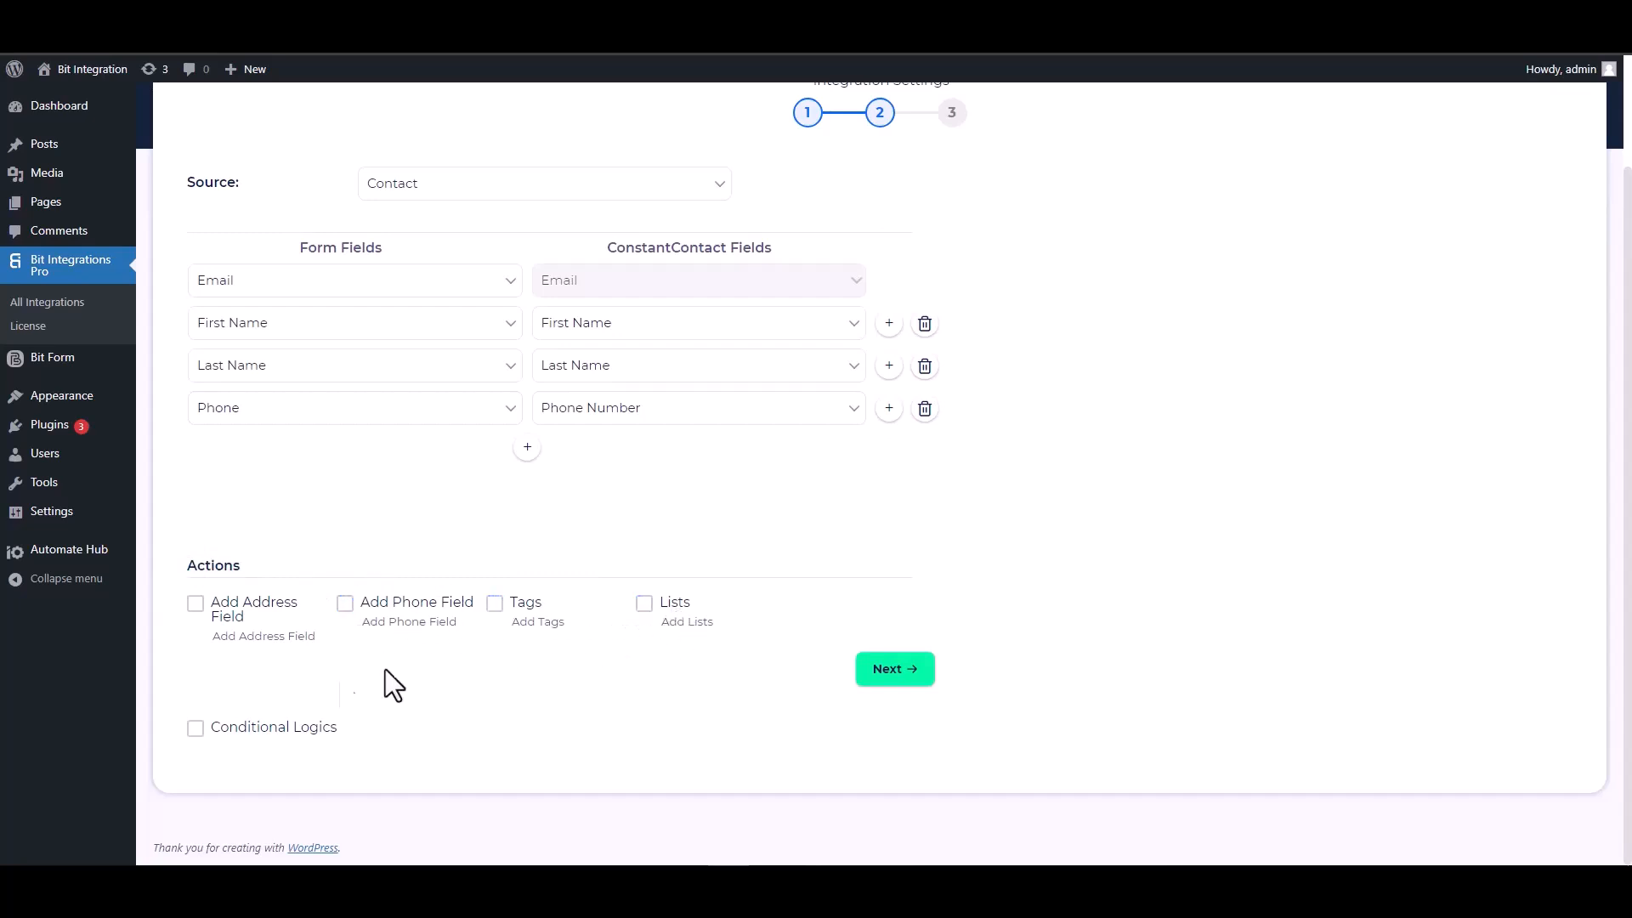
Leave Conditional Logics off, then finish and save the ConstantContact integration
click(195, 728)
scroll(459, 642, down, 2)
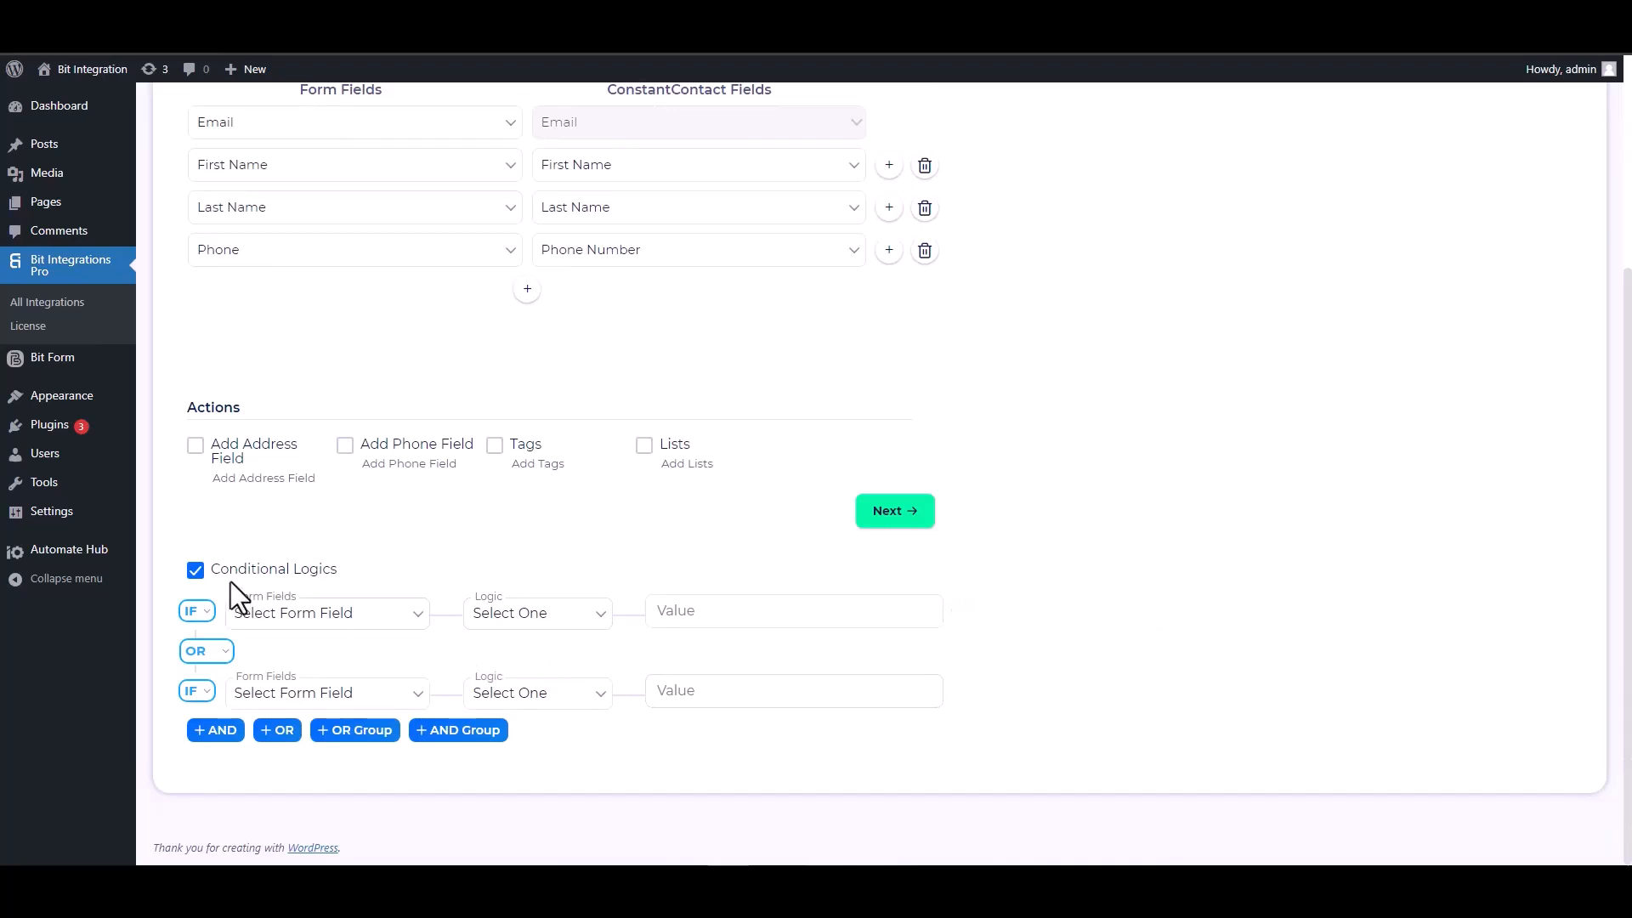
click(197, 570)
scroll(769, 697, up, 1)
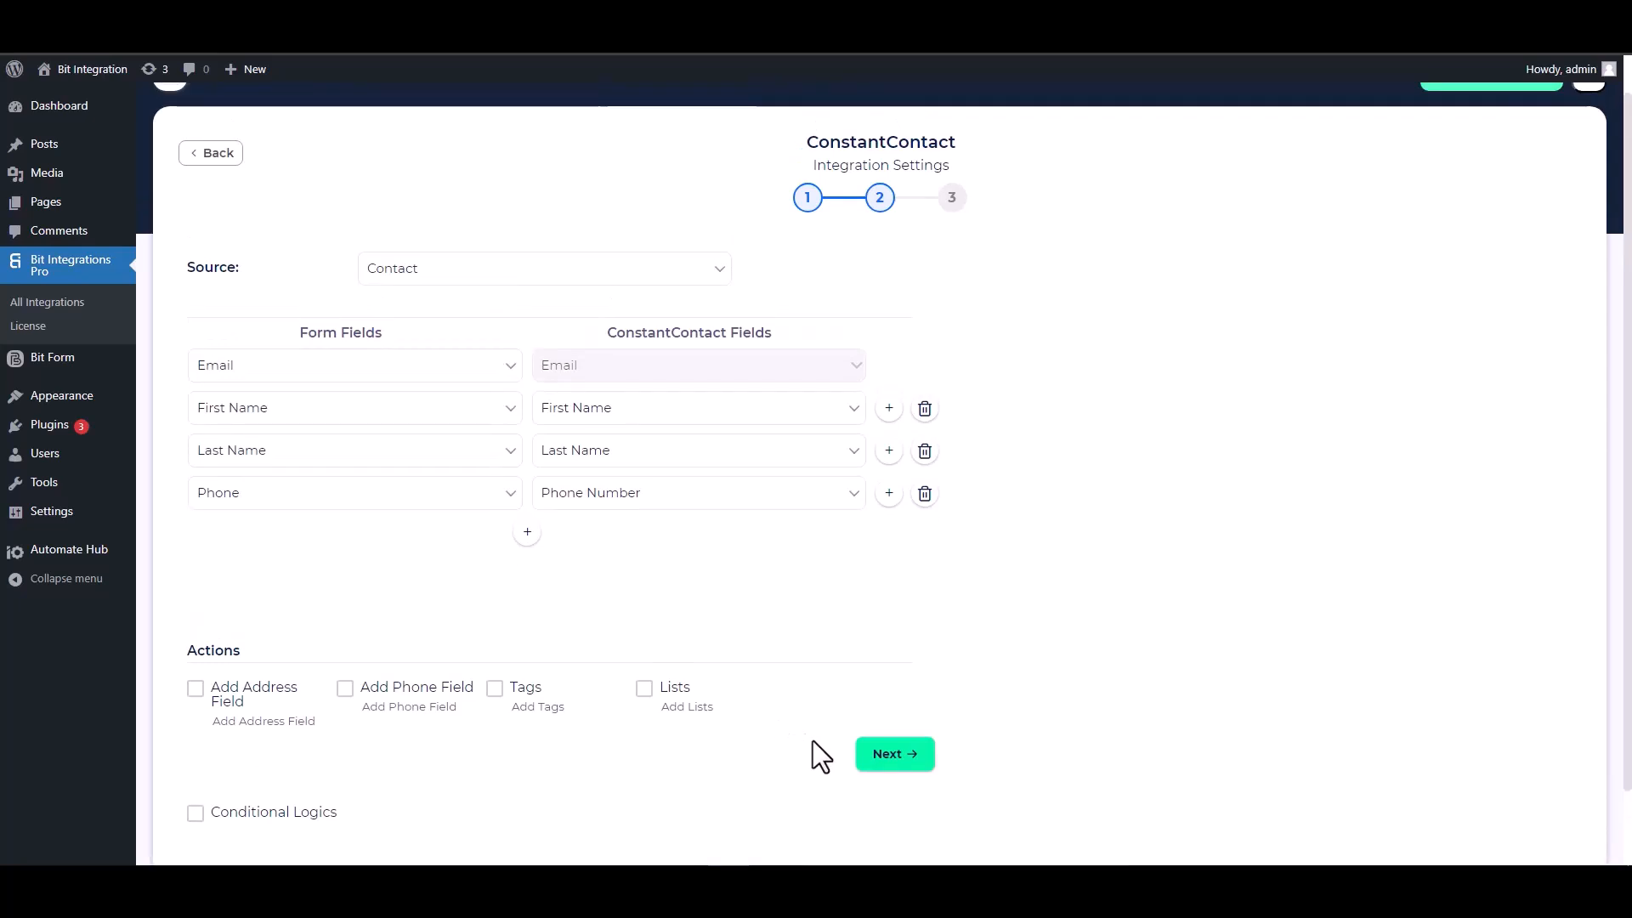
click(886, 755)
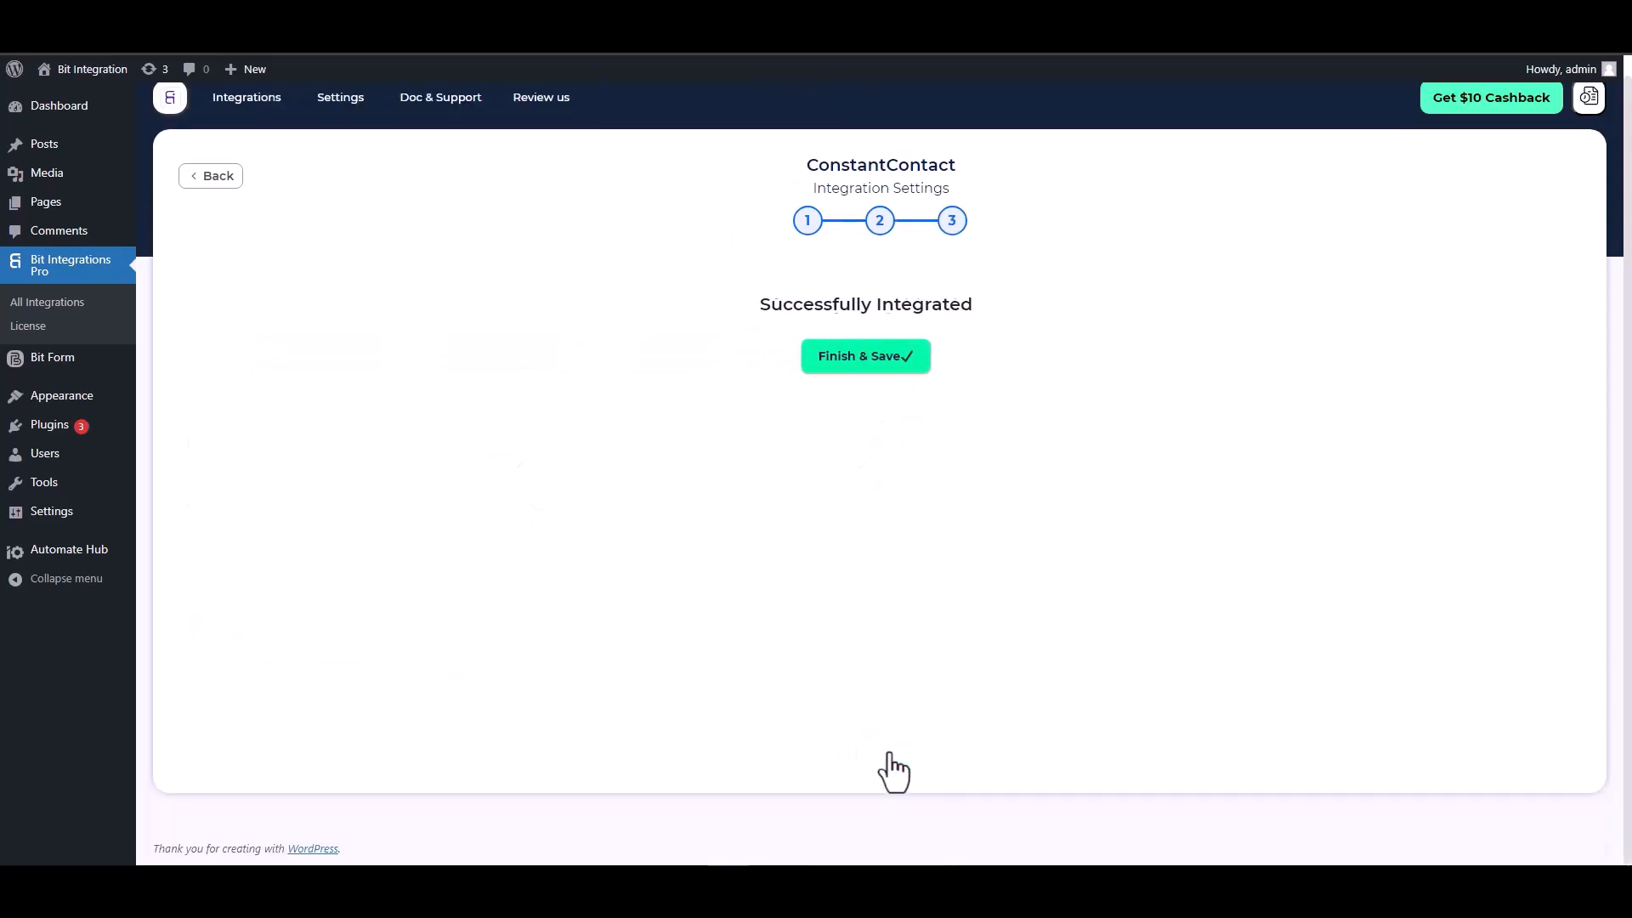
click(880, 357)
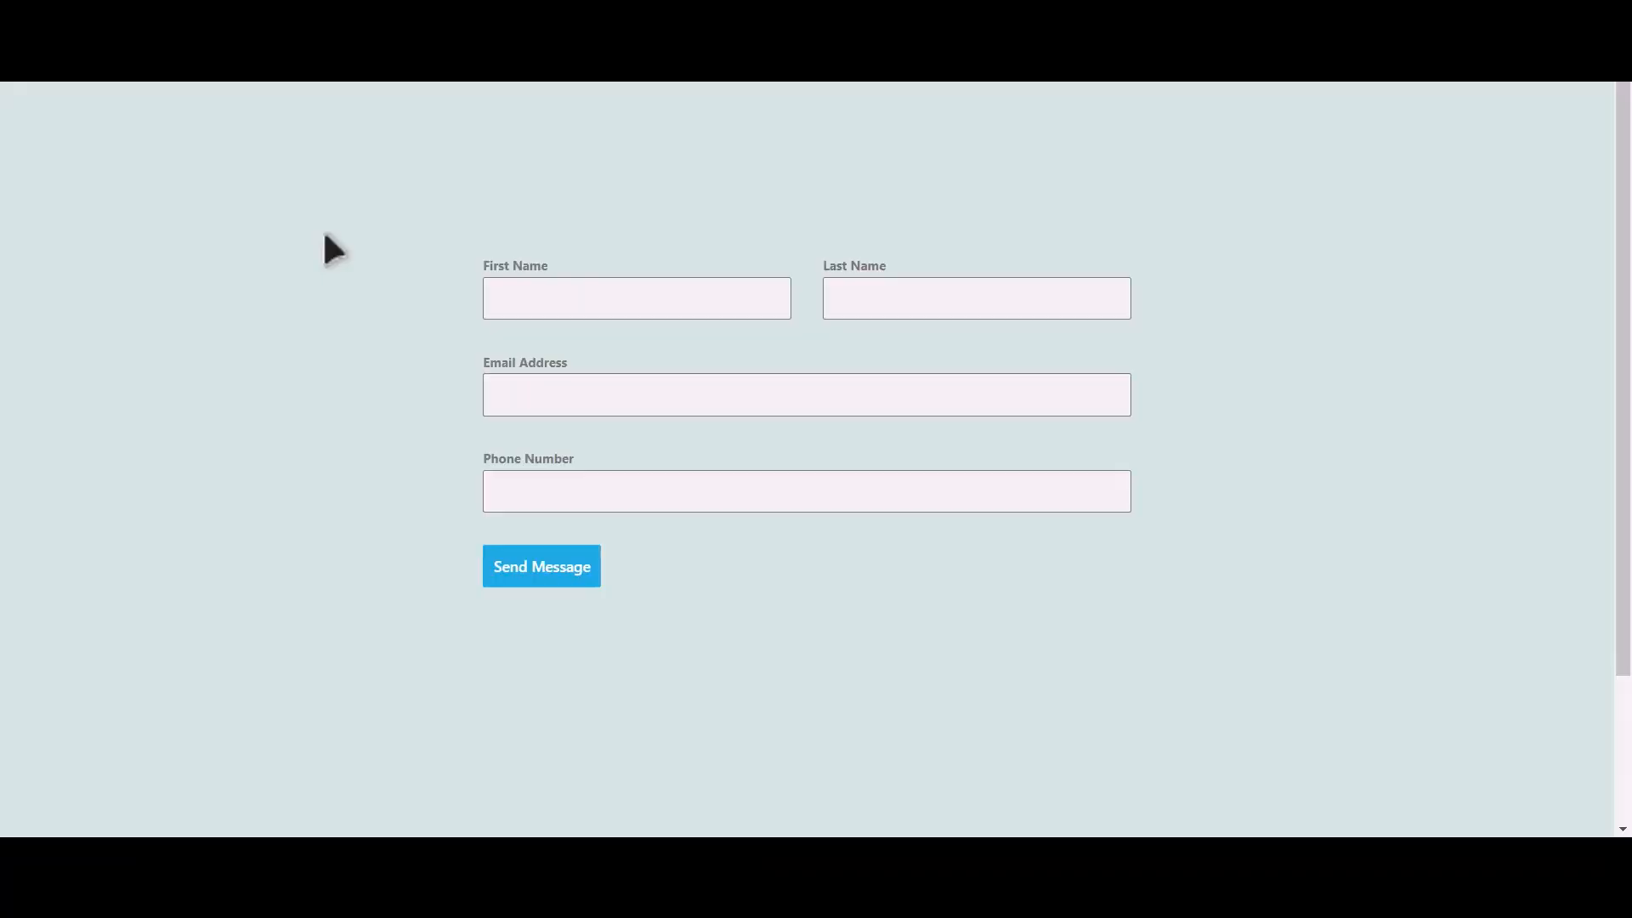
Fill the Divi form with first name Bit, last name Integrations, an e-mail and phone number
click(661, 304)
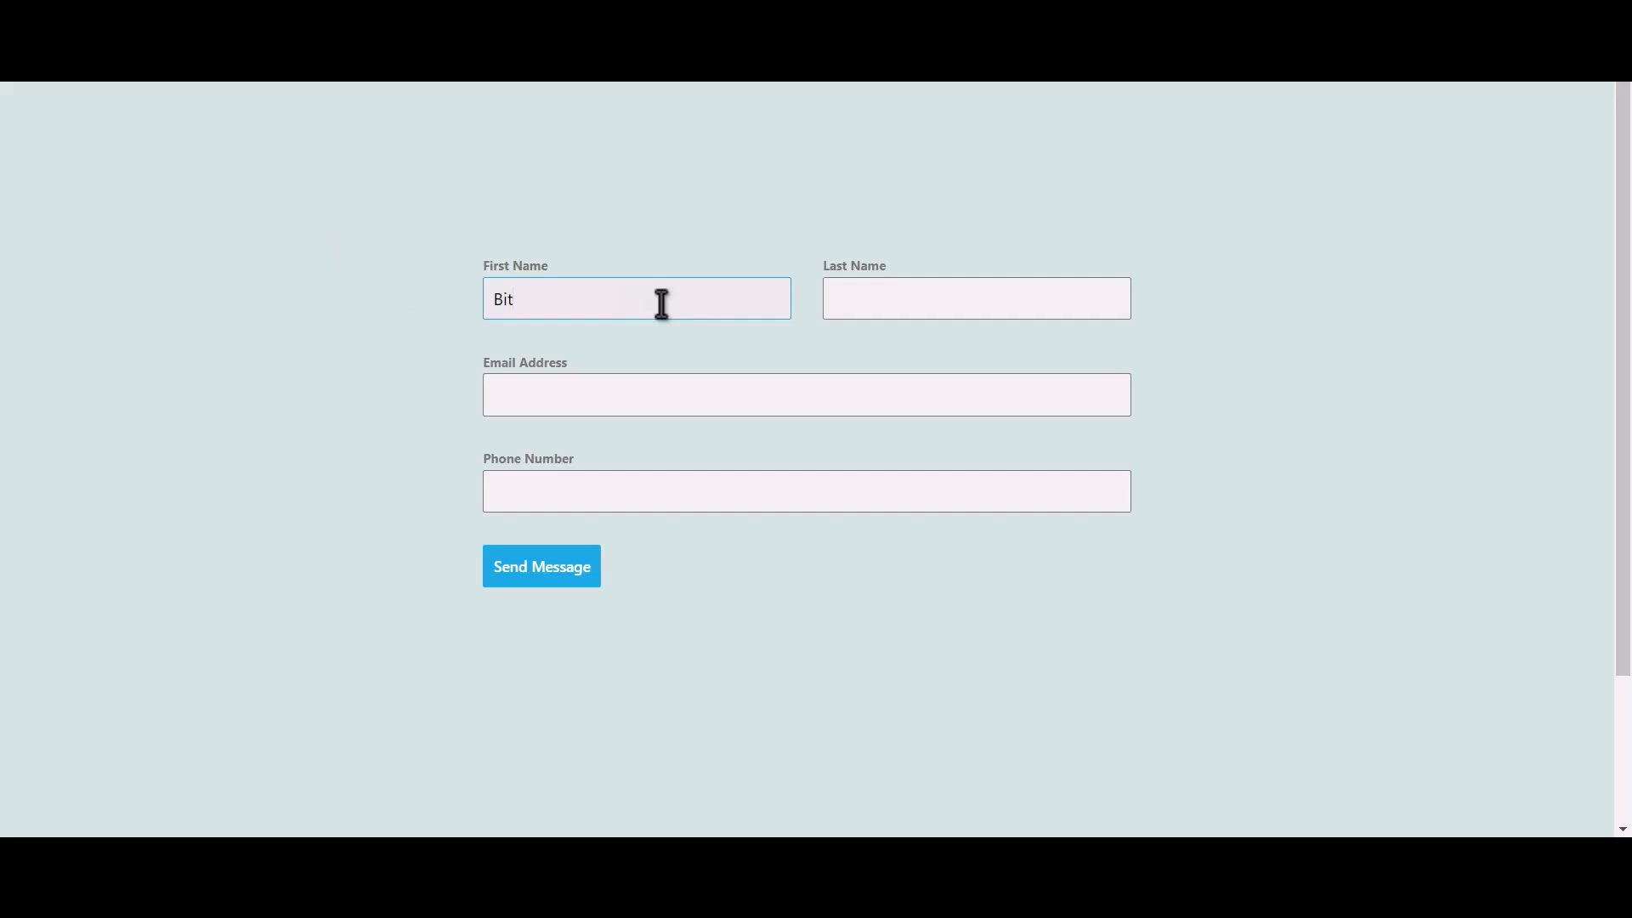
key(Tab)
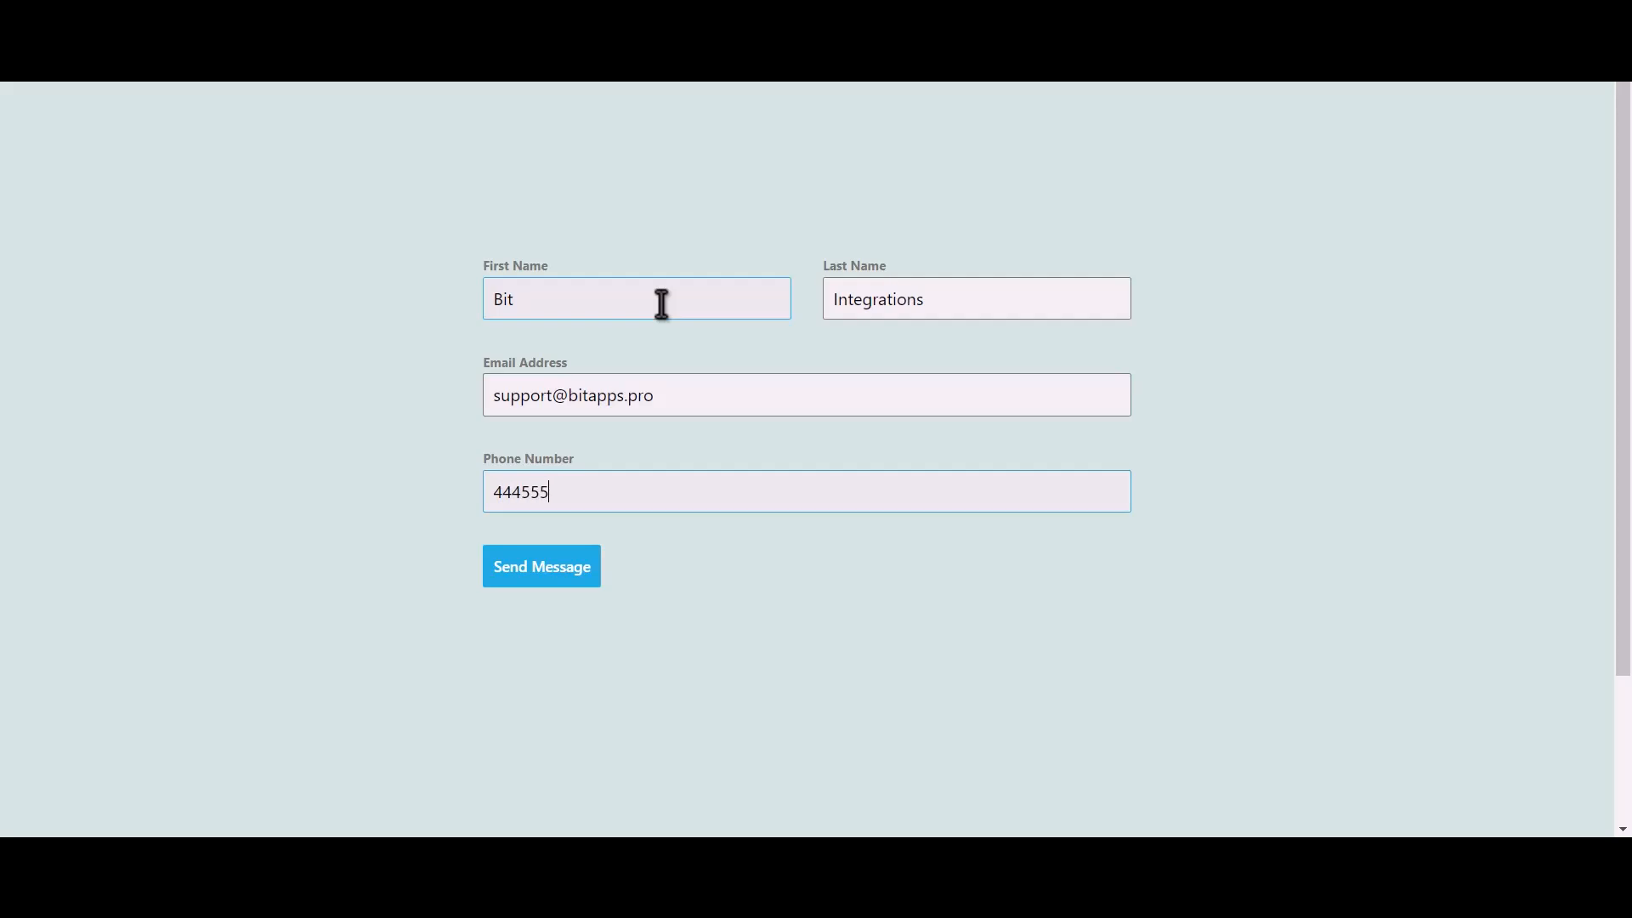
Send the form, then open the new contact's details showing it was added by API
click(559, 579)
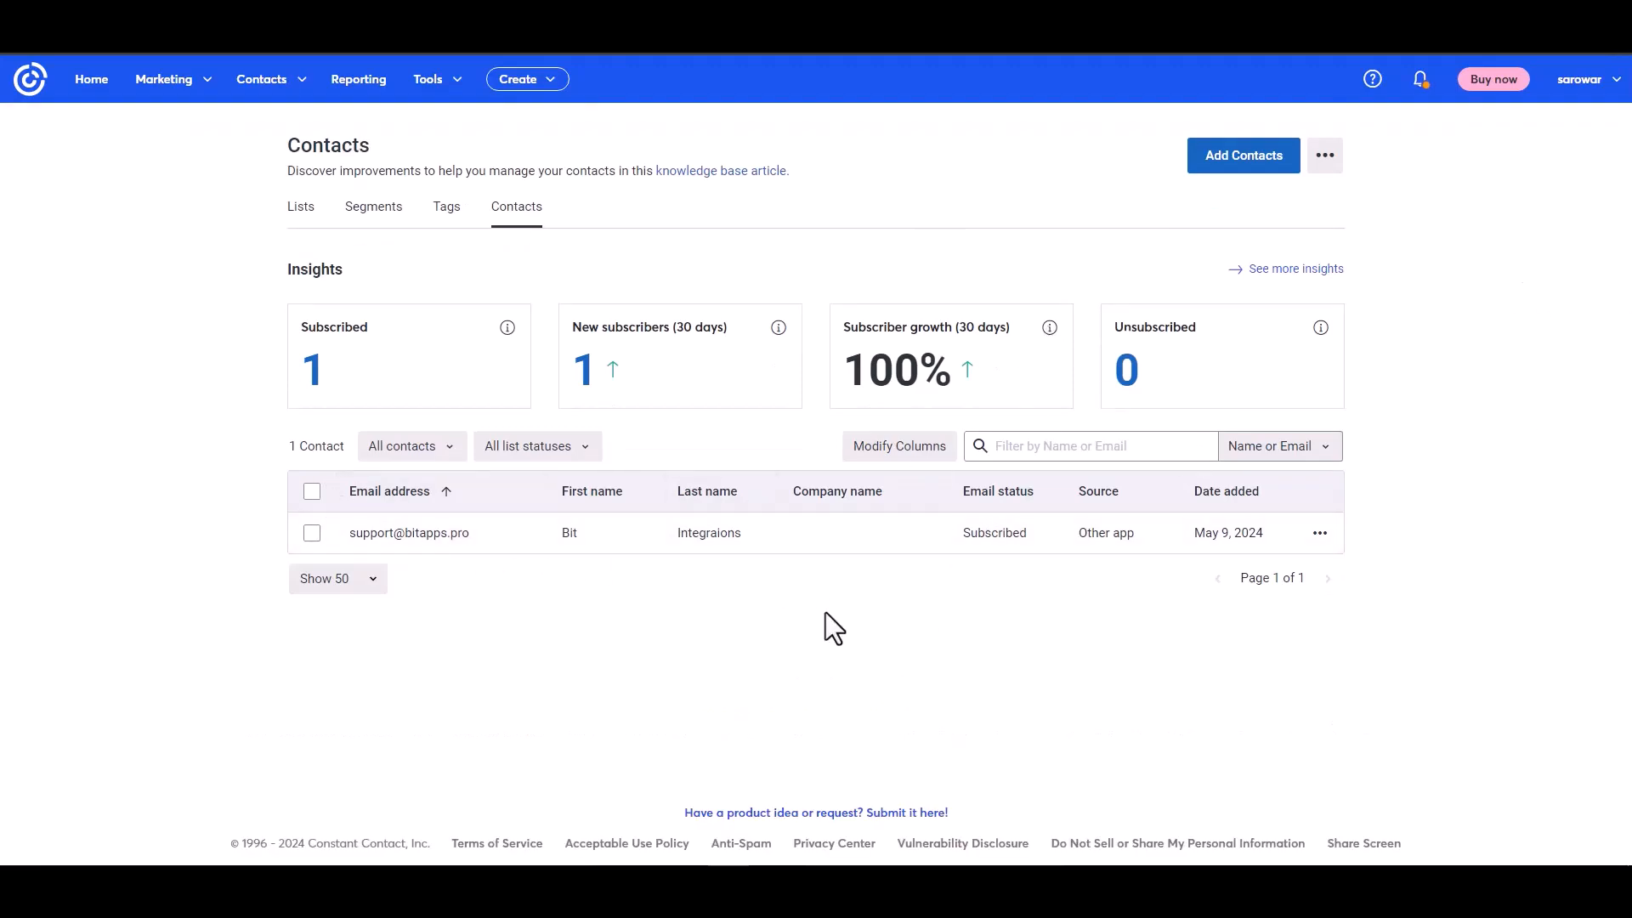
click(422, 534)
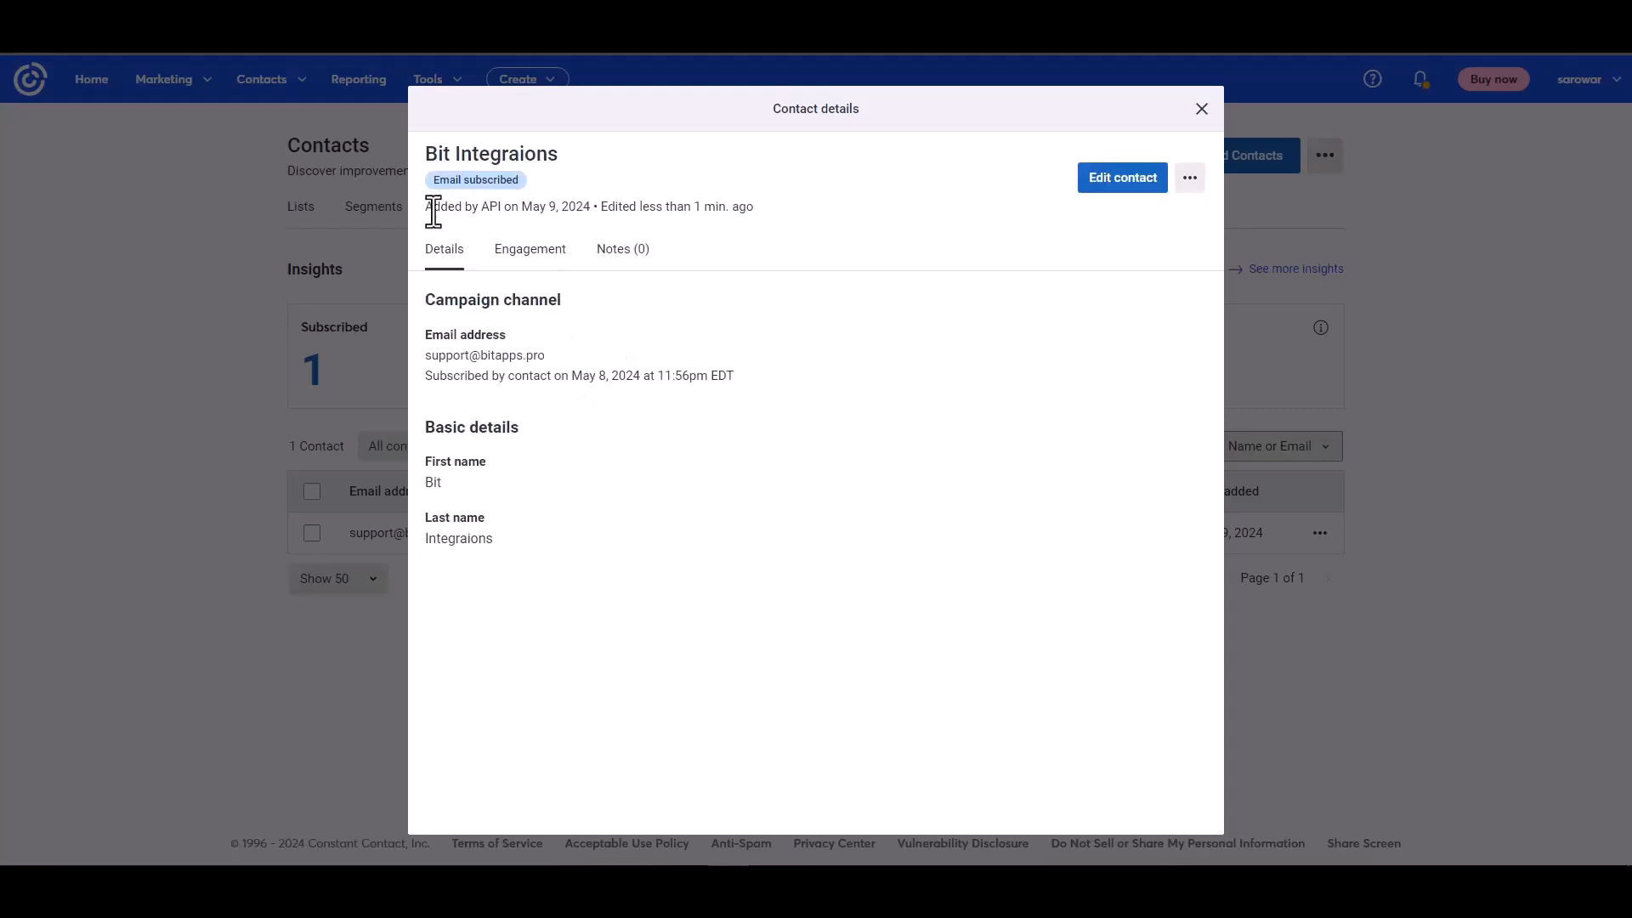
drag(434, 207, 514, 207)
click(689, 487)
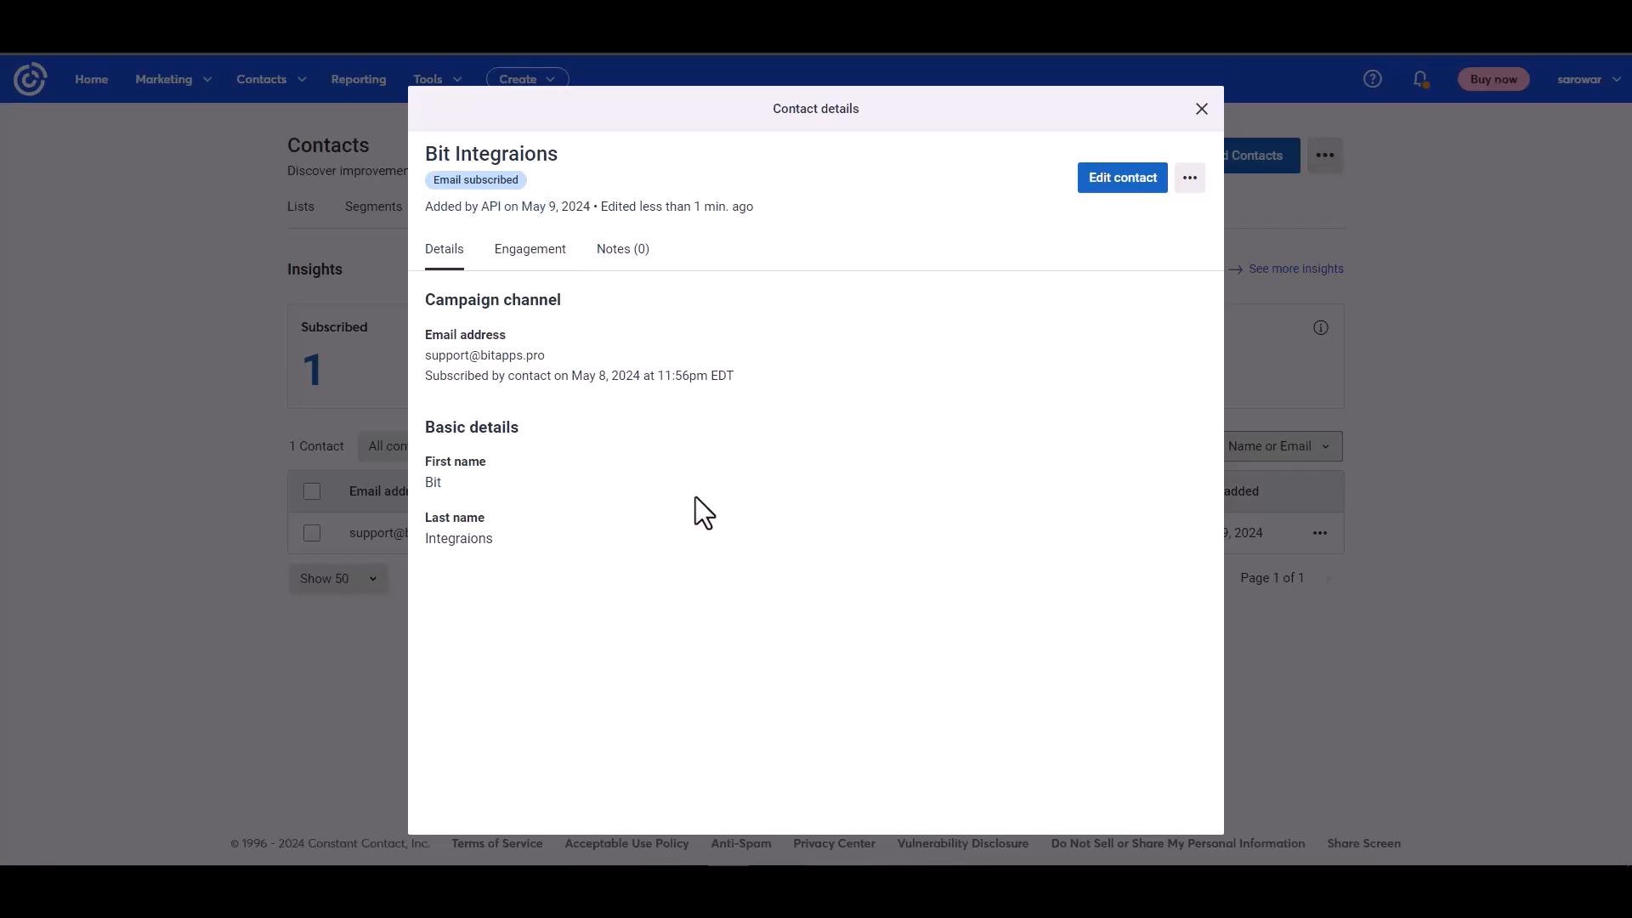